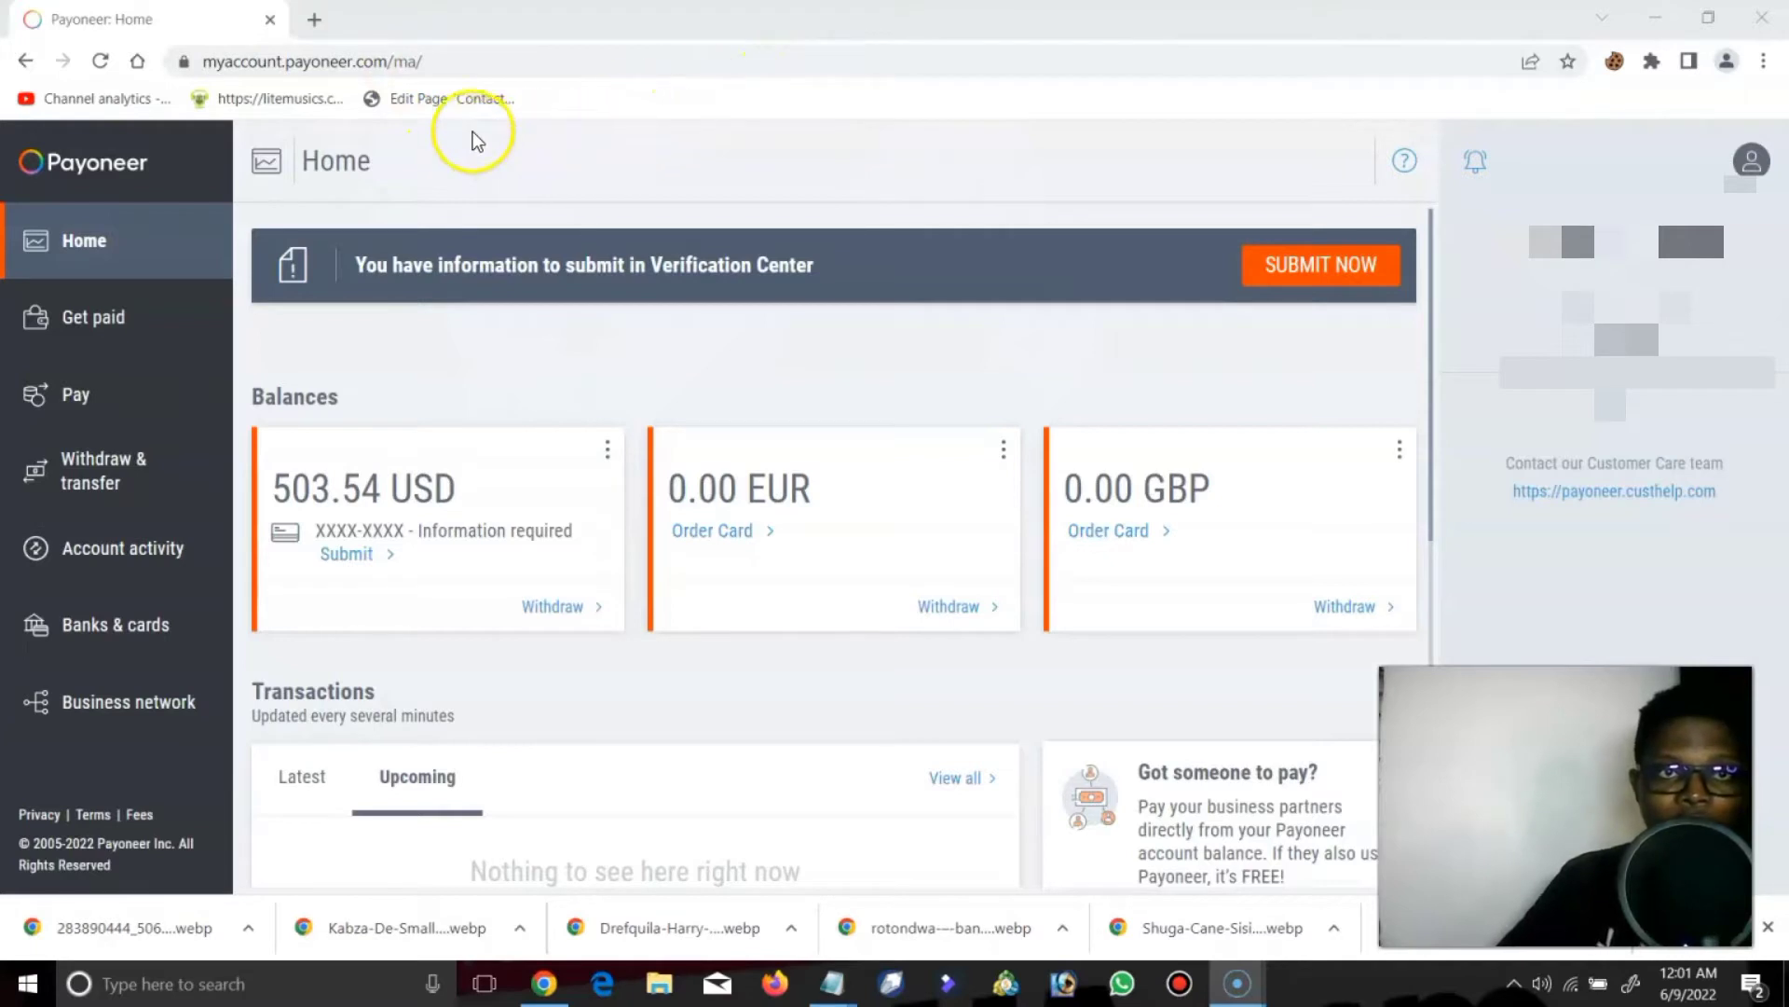
# Step: Subscribe to the ASENDRE DIGITAL channel at youtube.com/c/asendredigital in a new tab and open its notification options
pyautogui.click(312, 21)
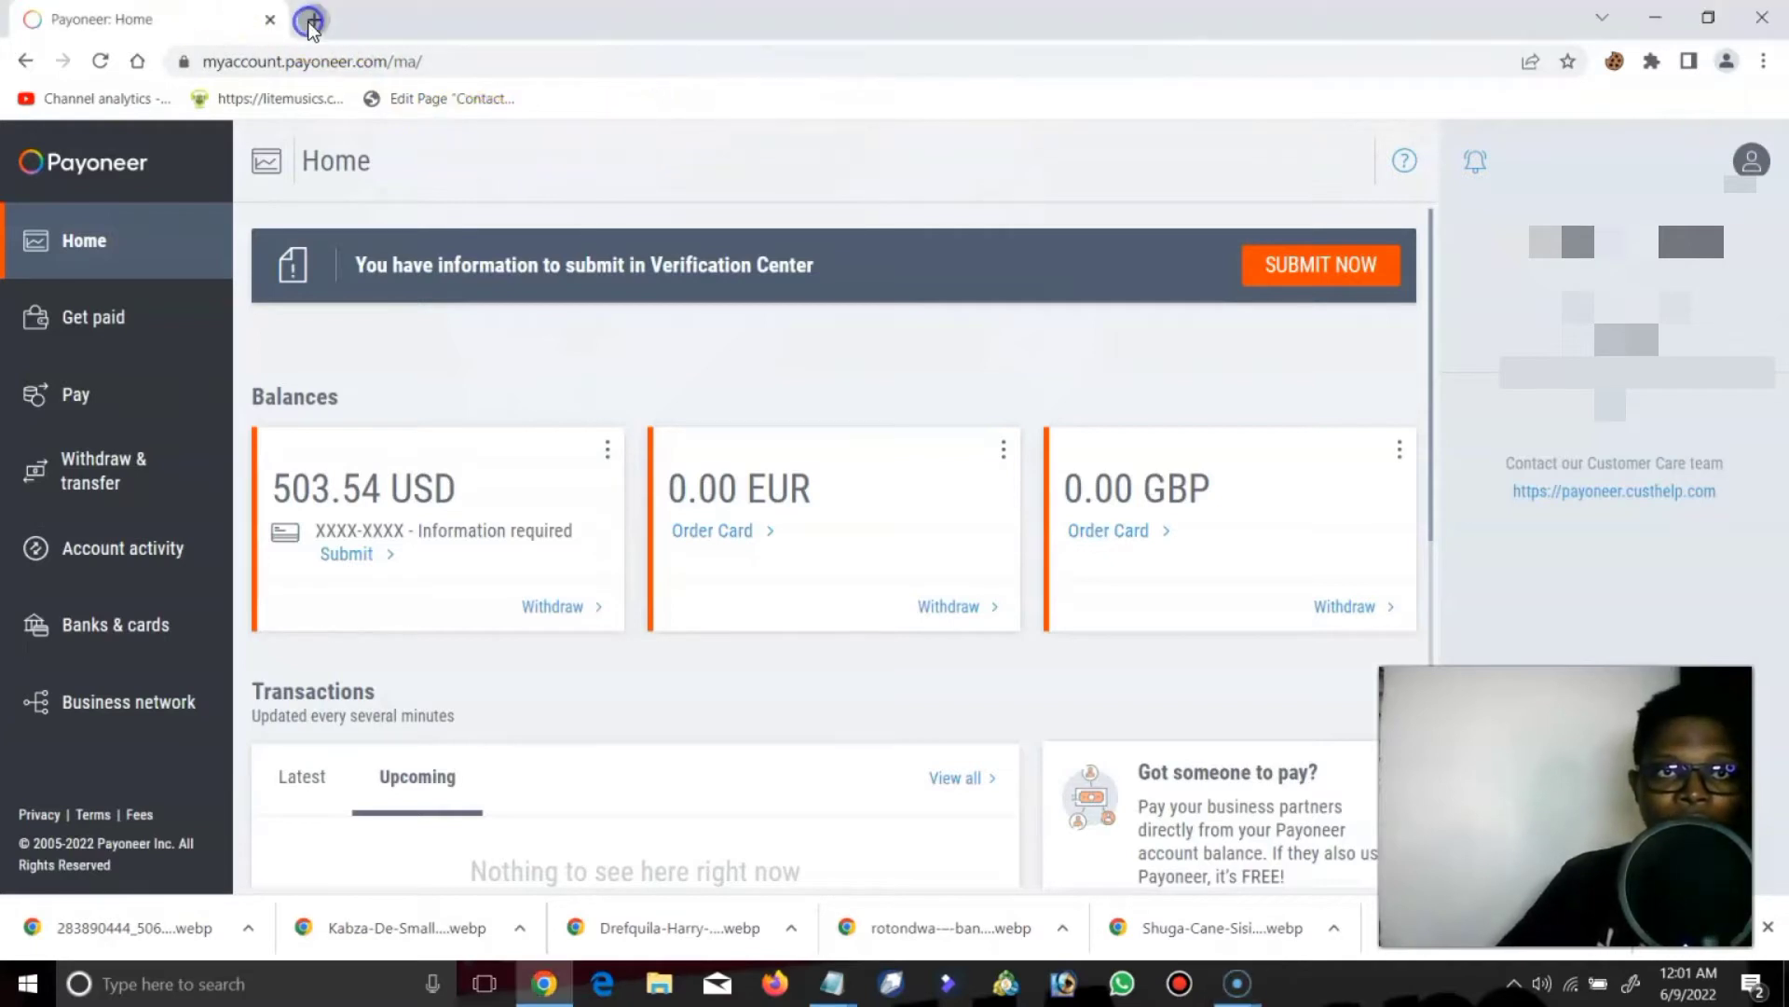
pyautogui.rightClick(237, 67)
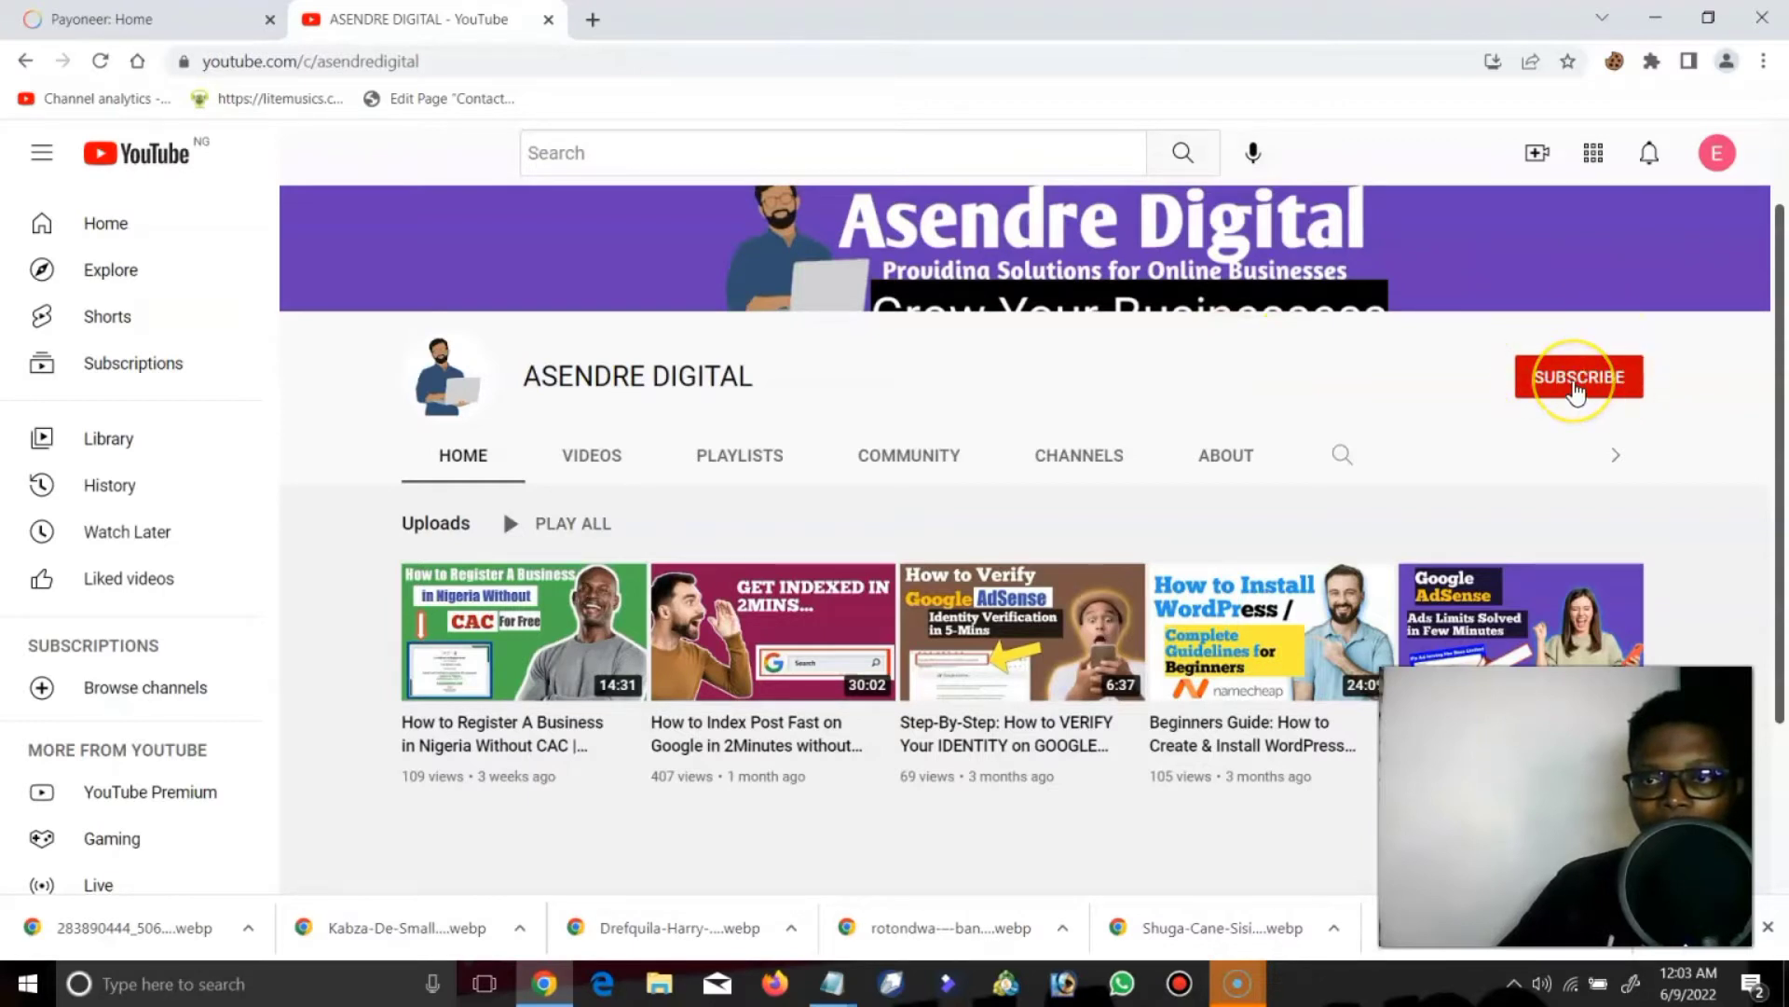
pyautogui.click(1576, 386)
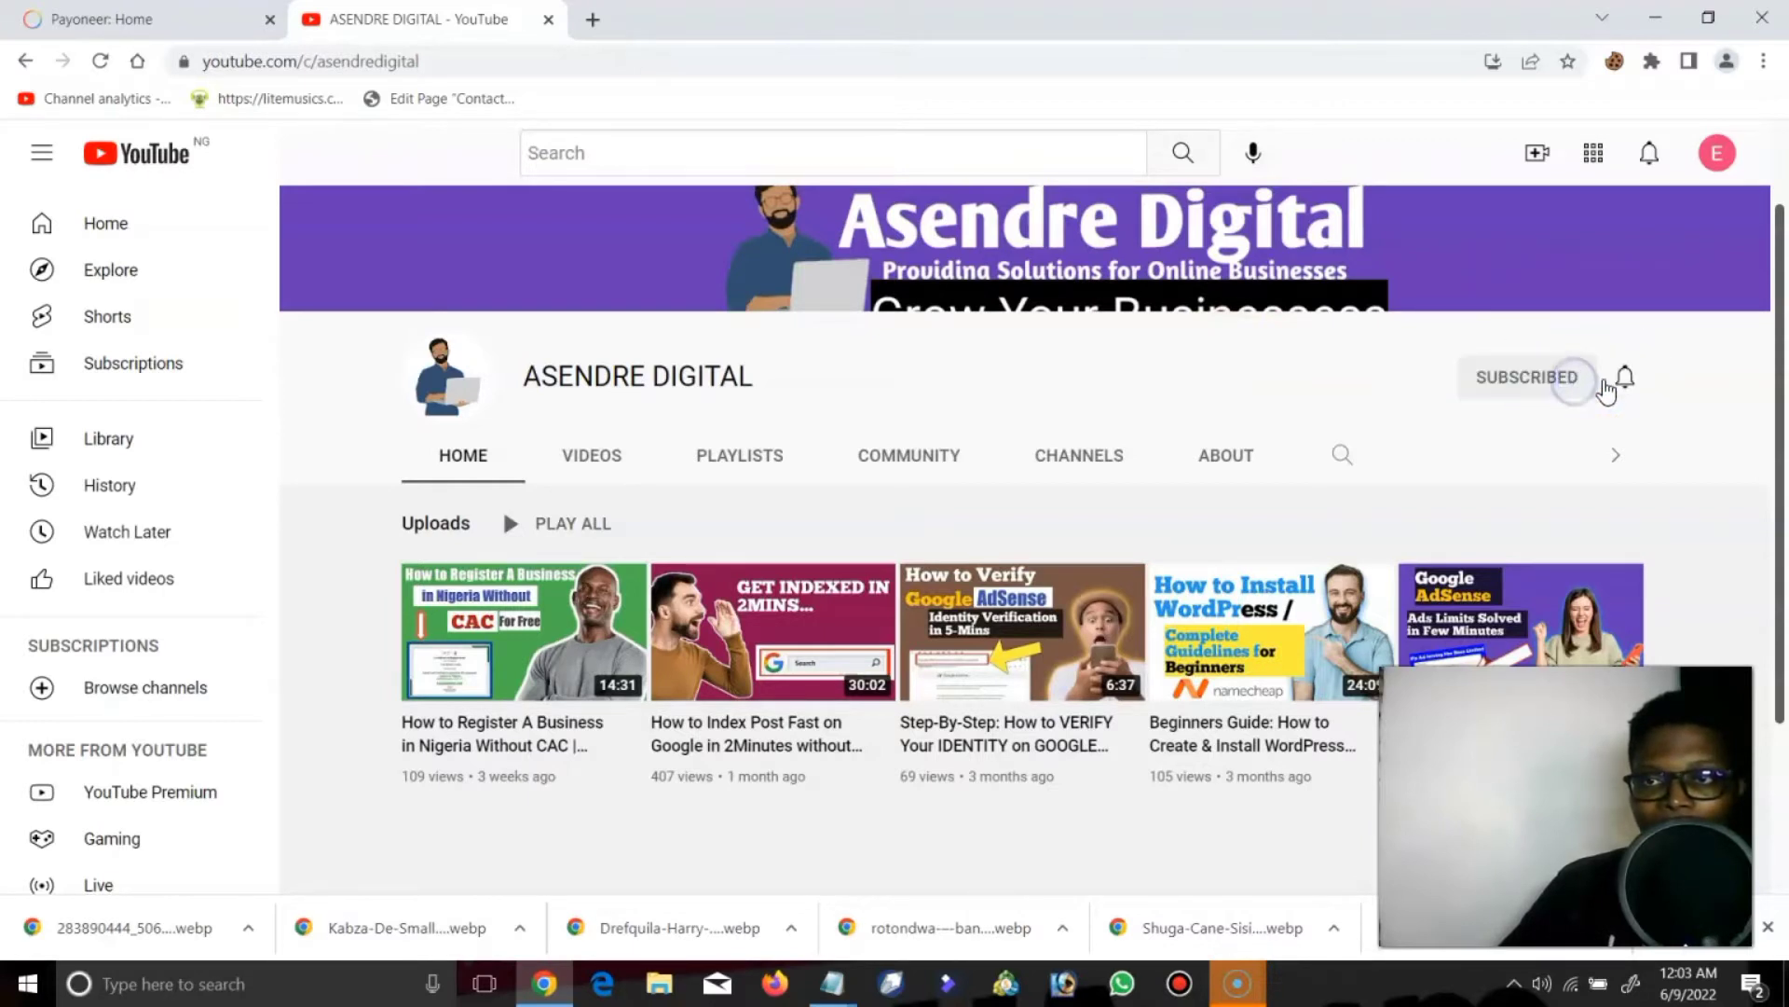
pyautogui.click(1626, 382)
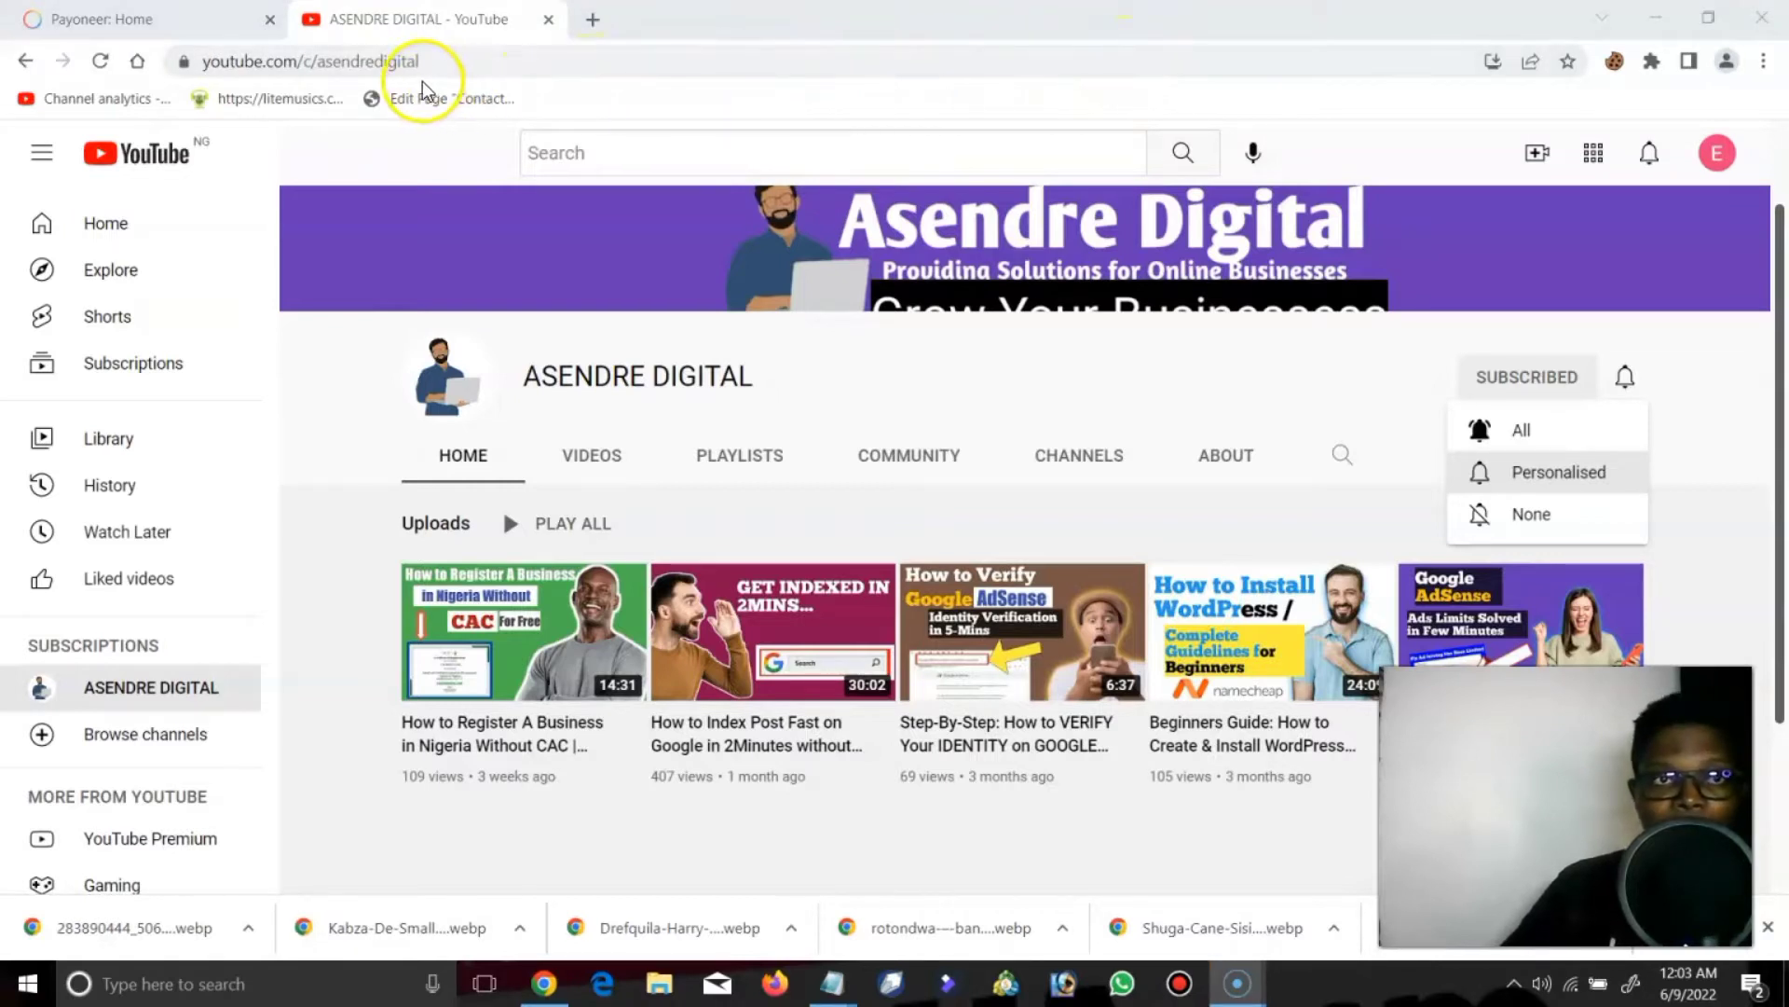
pyautogui.click(140, 18)
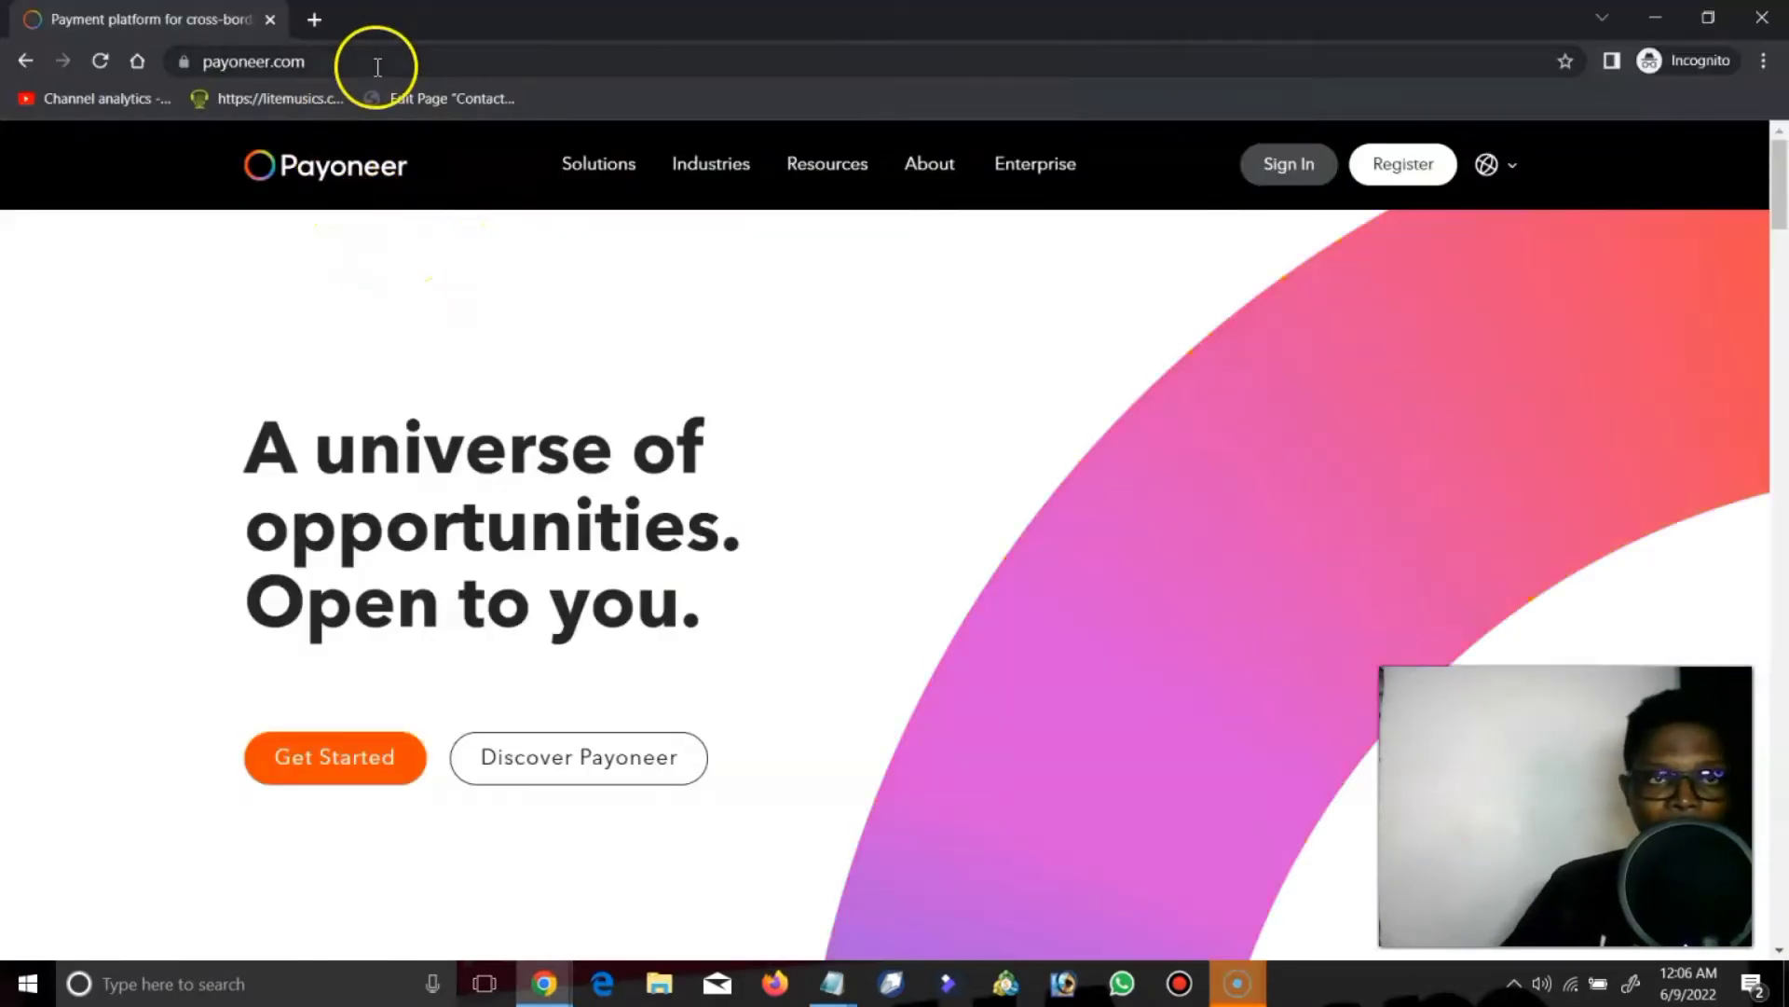
# Step: Reveal the full payoneer.com web address and proceed with Get Started to the account type selection
pyautogui.click(263, 71)
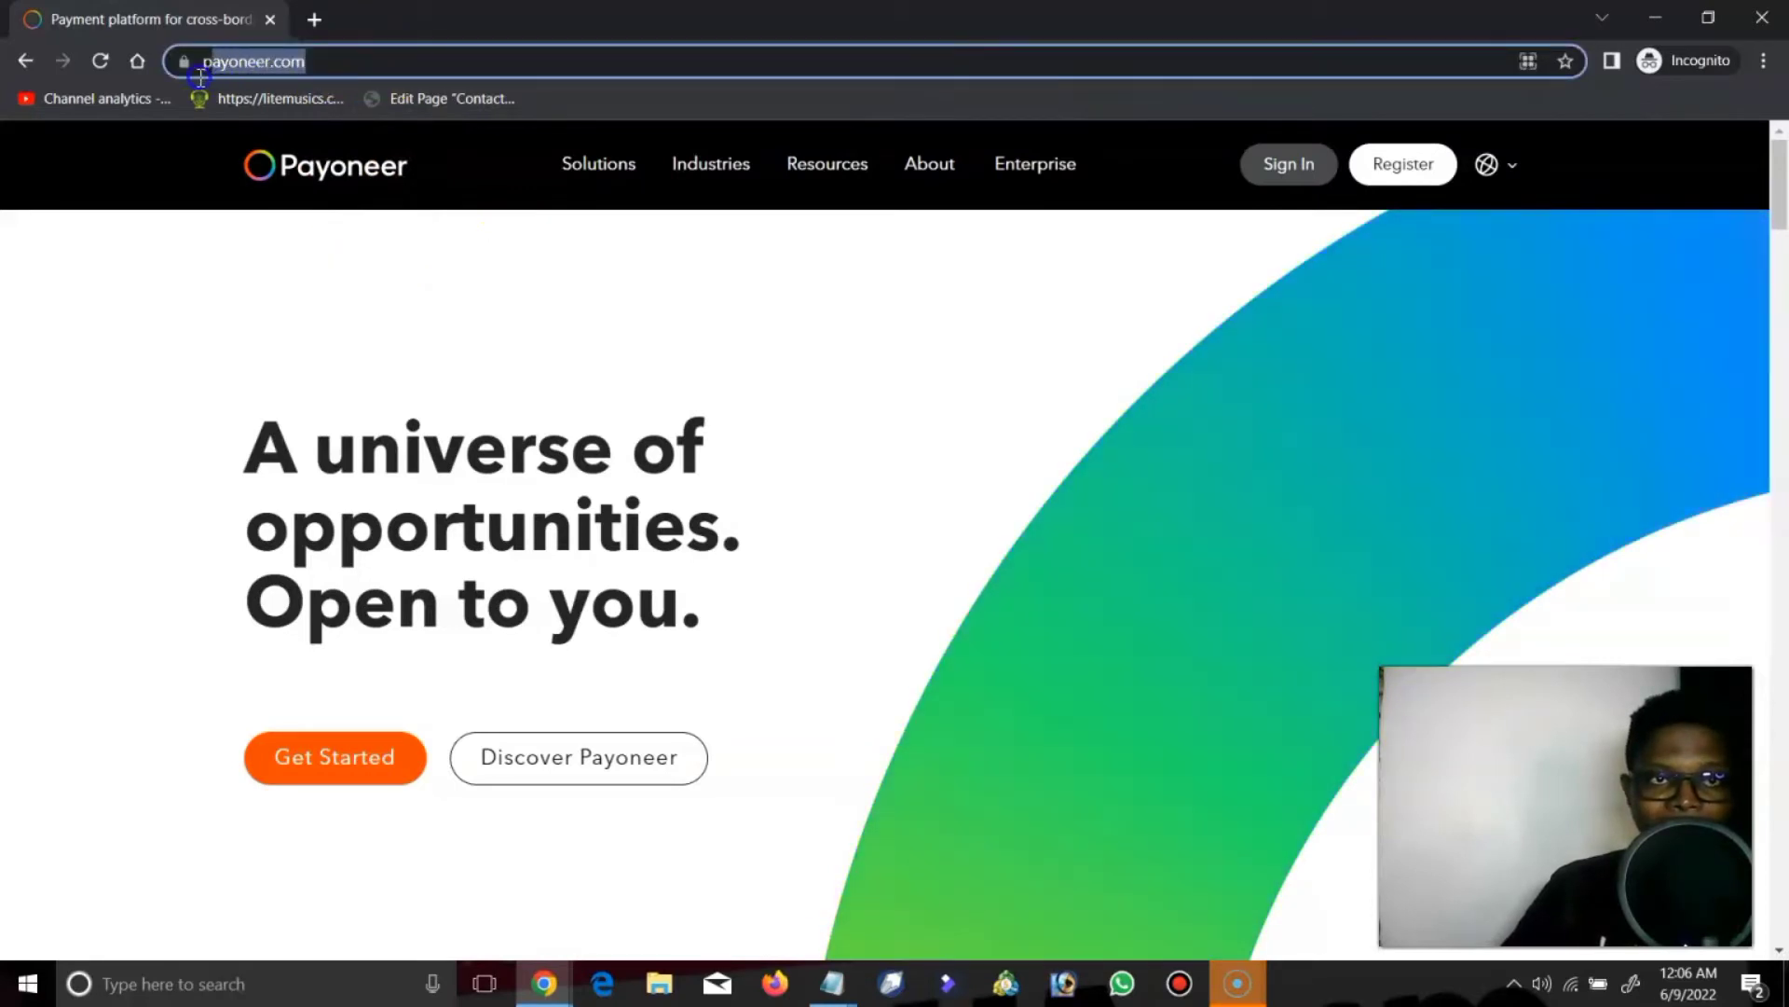
pyautogui.doubleClick(191, 66)
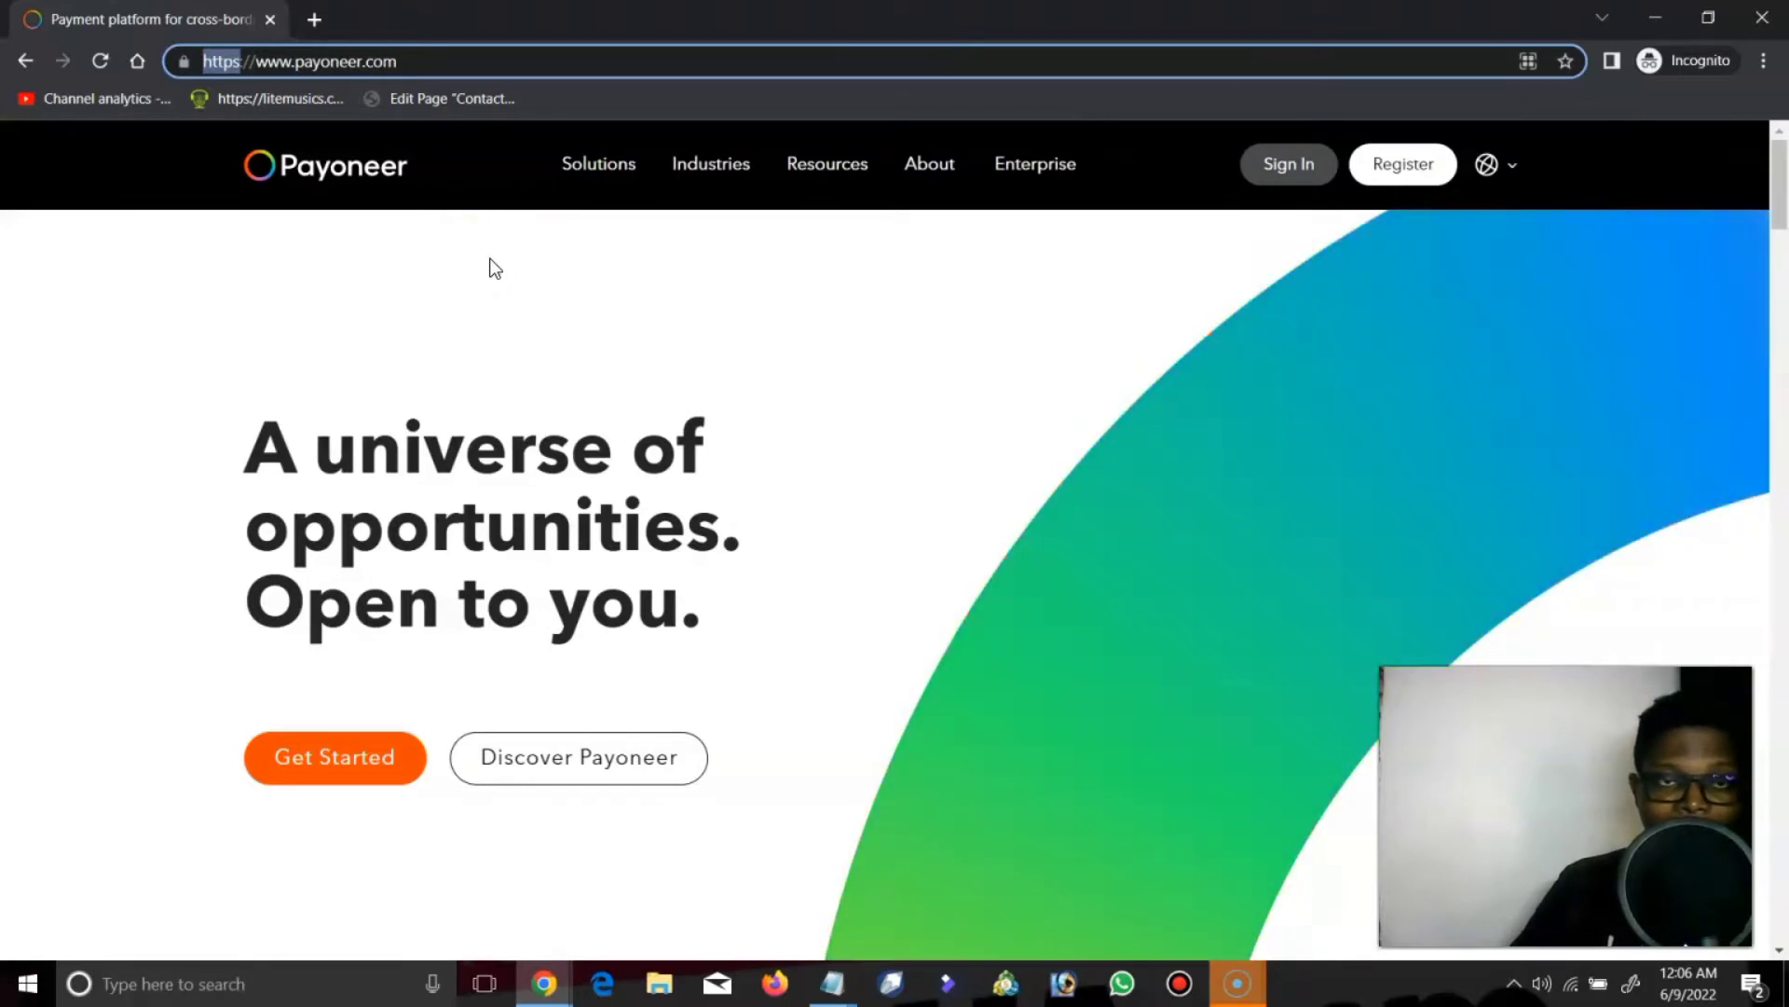
pyautogui.scroll(-2, 576, 308)
pyautogui.scroll(-1, 578, 316)
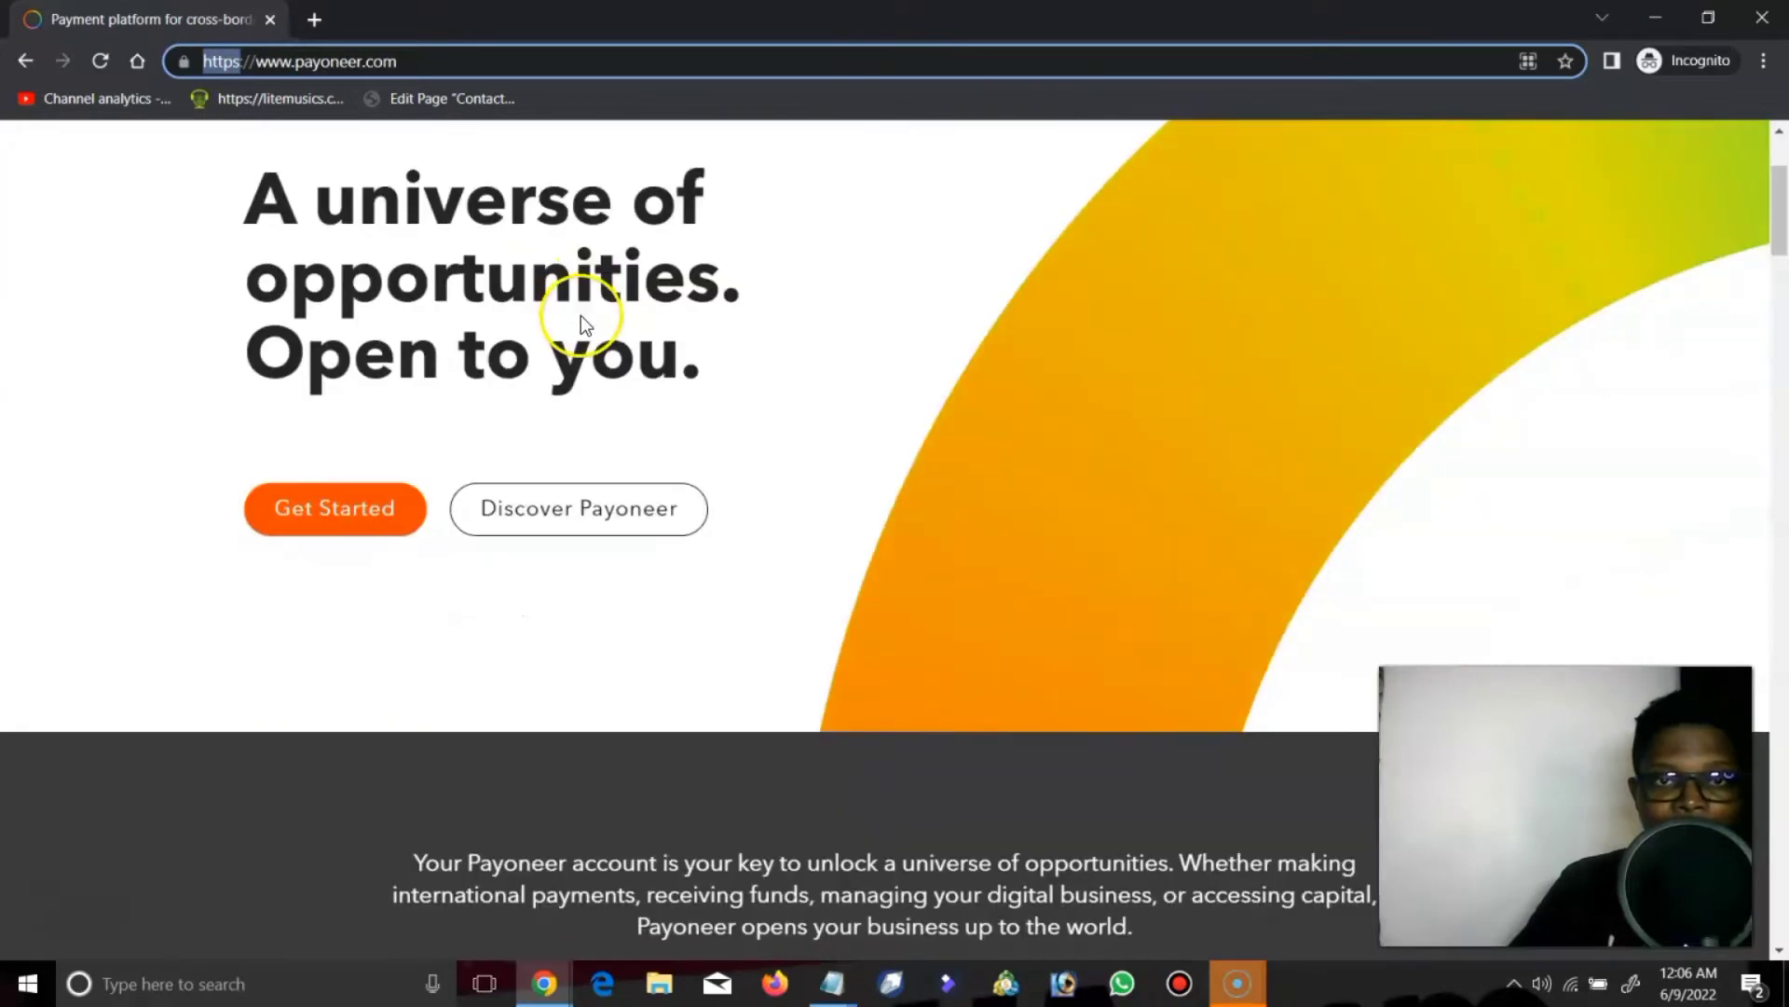
pyautogui.scroll(3, 552, 297)
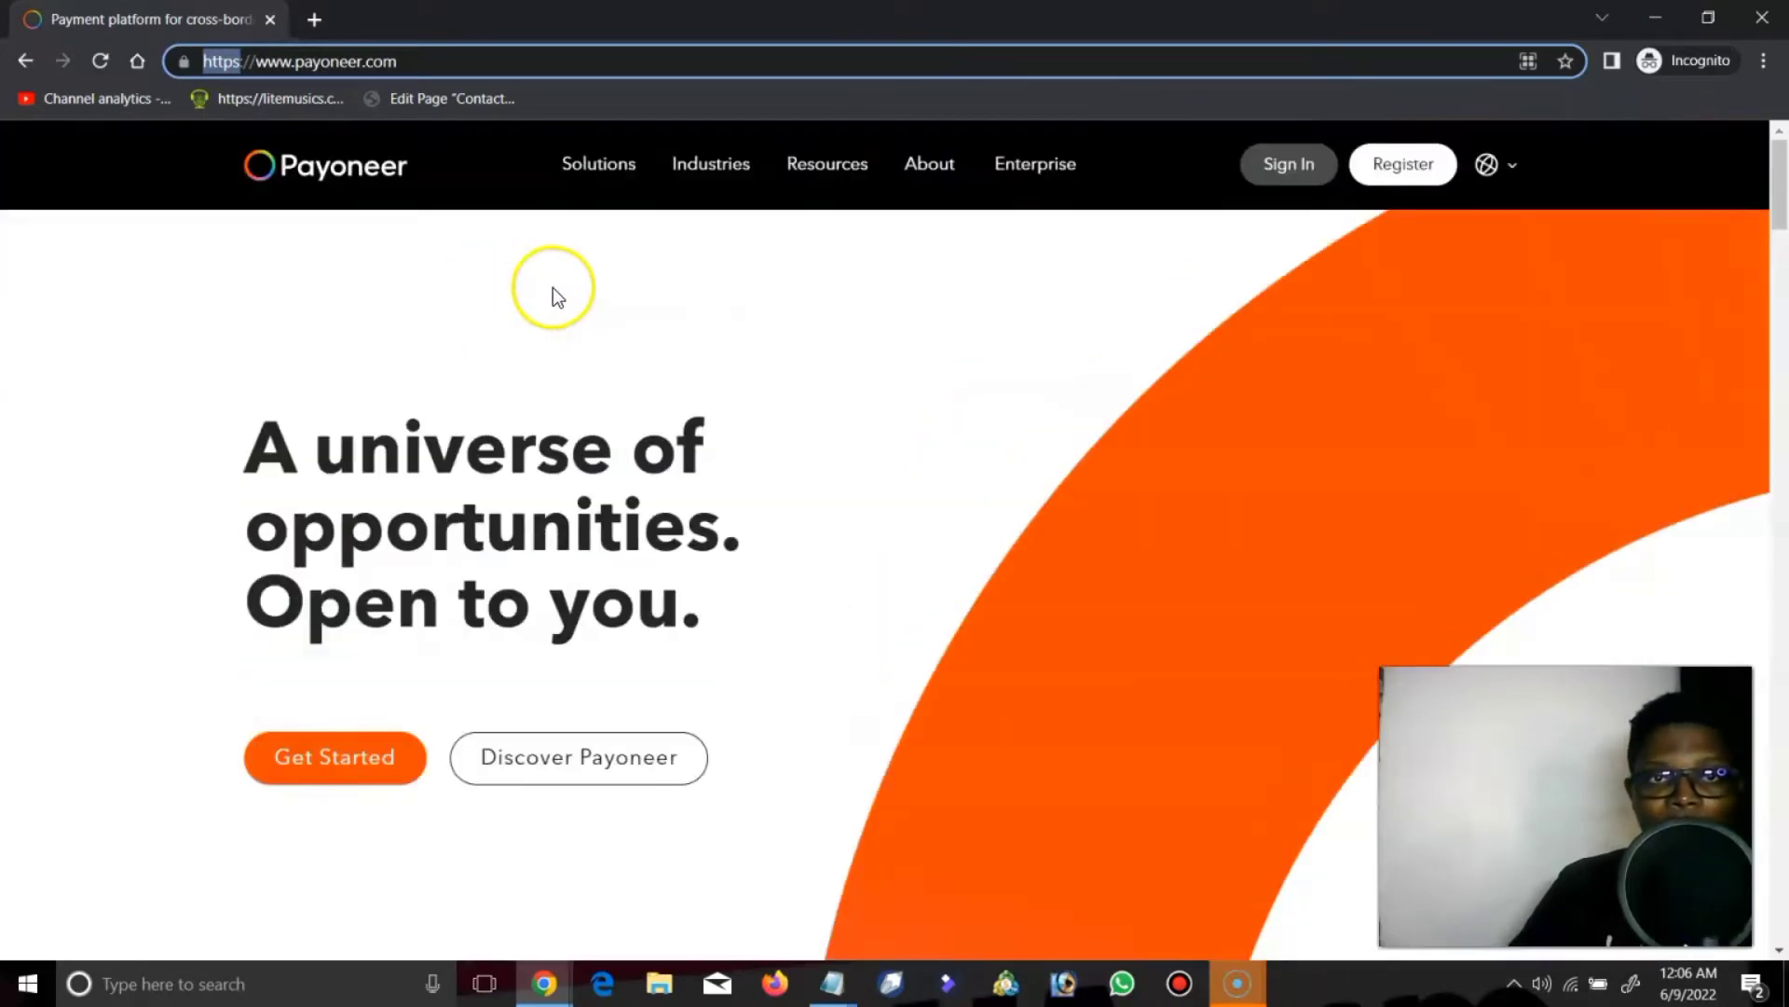
pyautogui.scroll(-3, 552, 289)
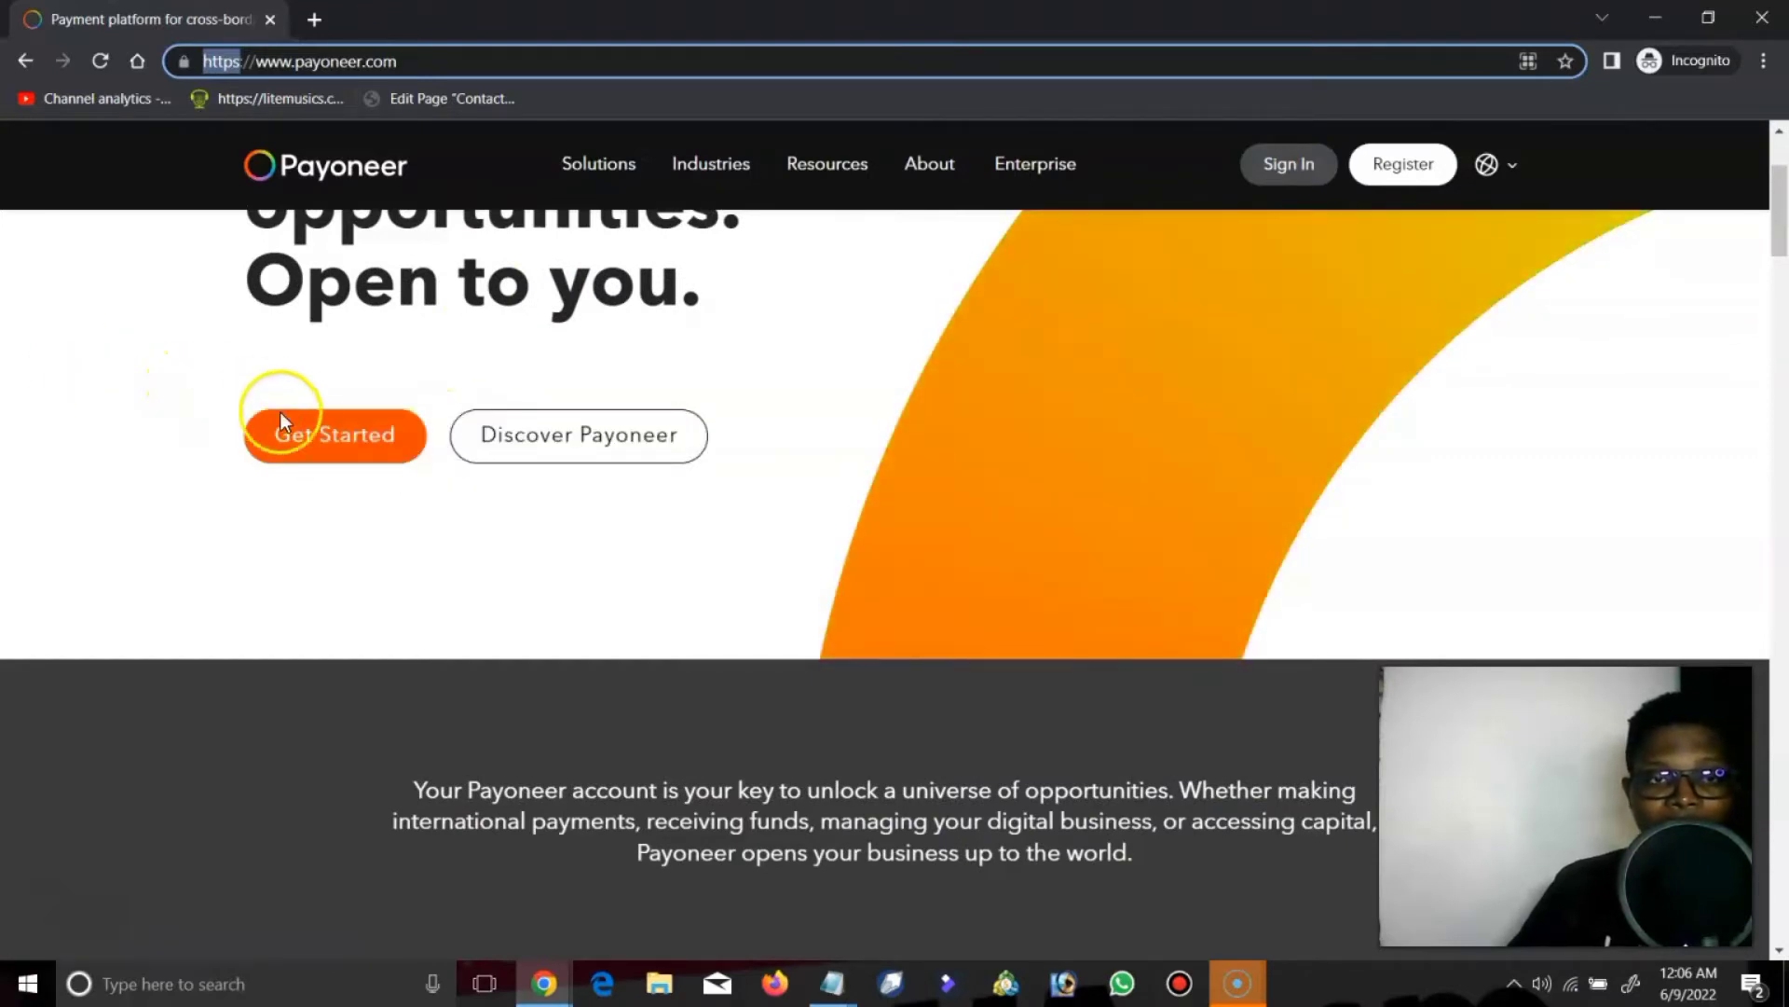
pyautogui.click(341, 438)
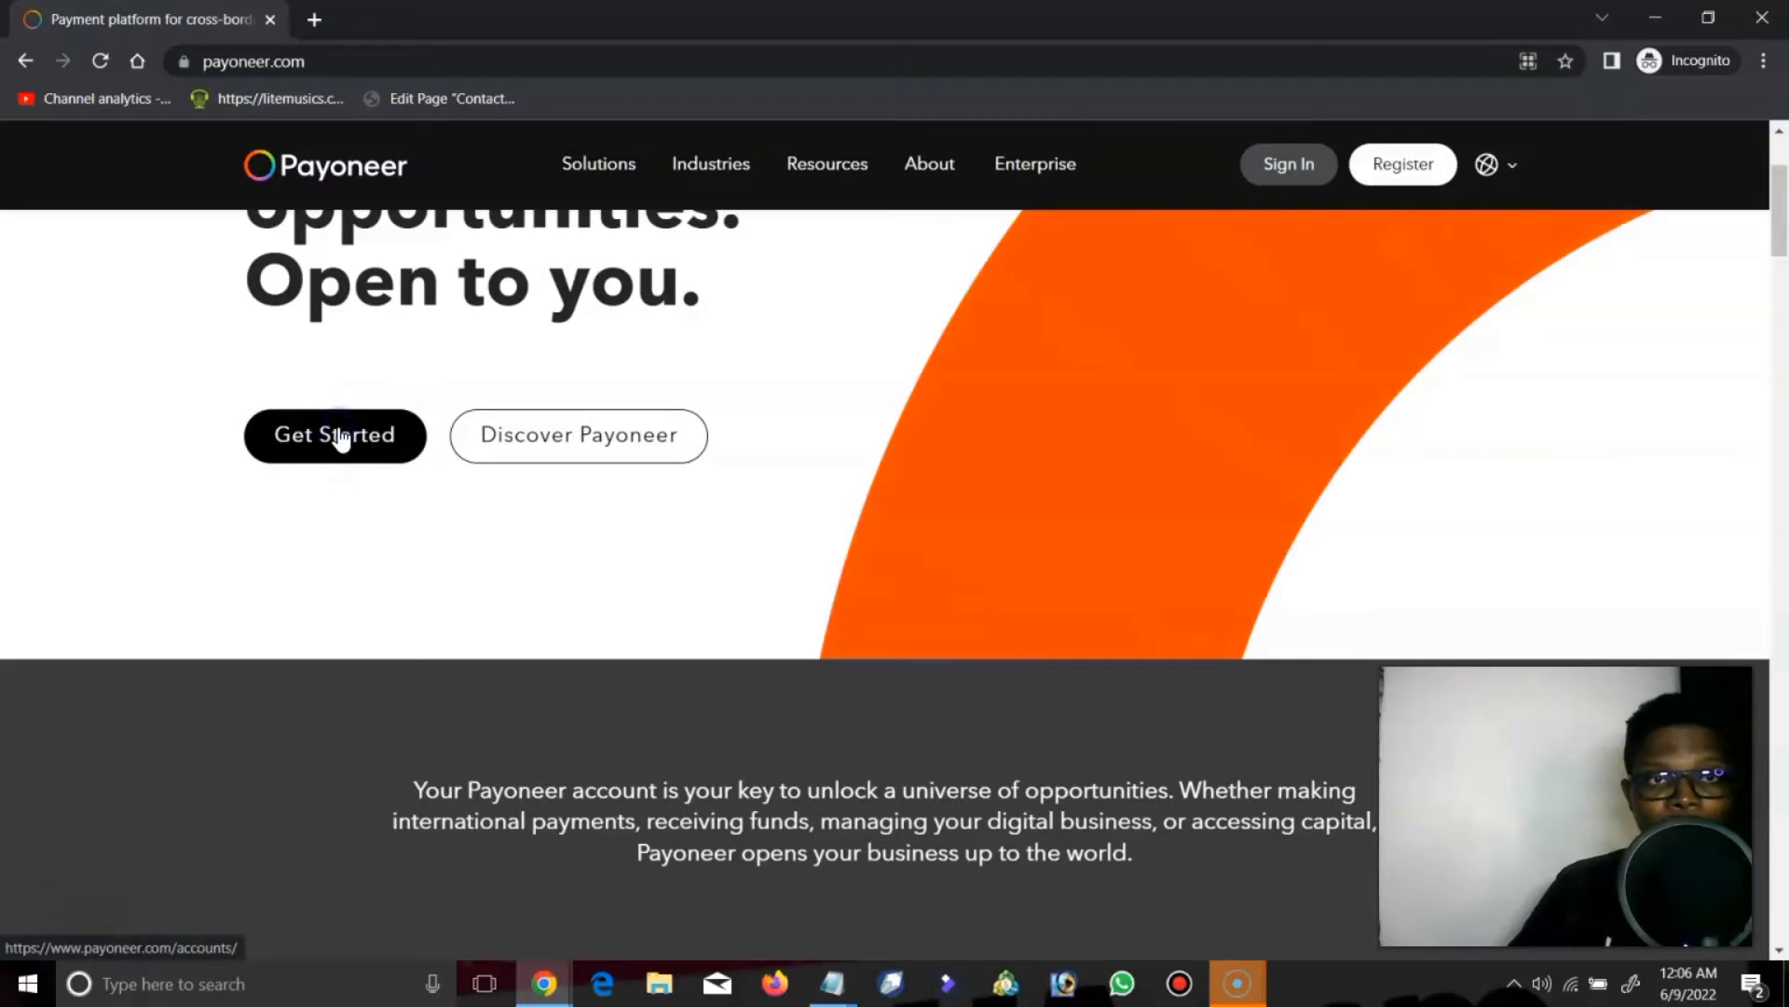
pyautogui.click(396, 434)
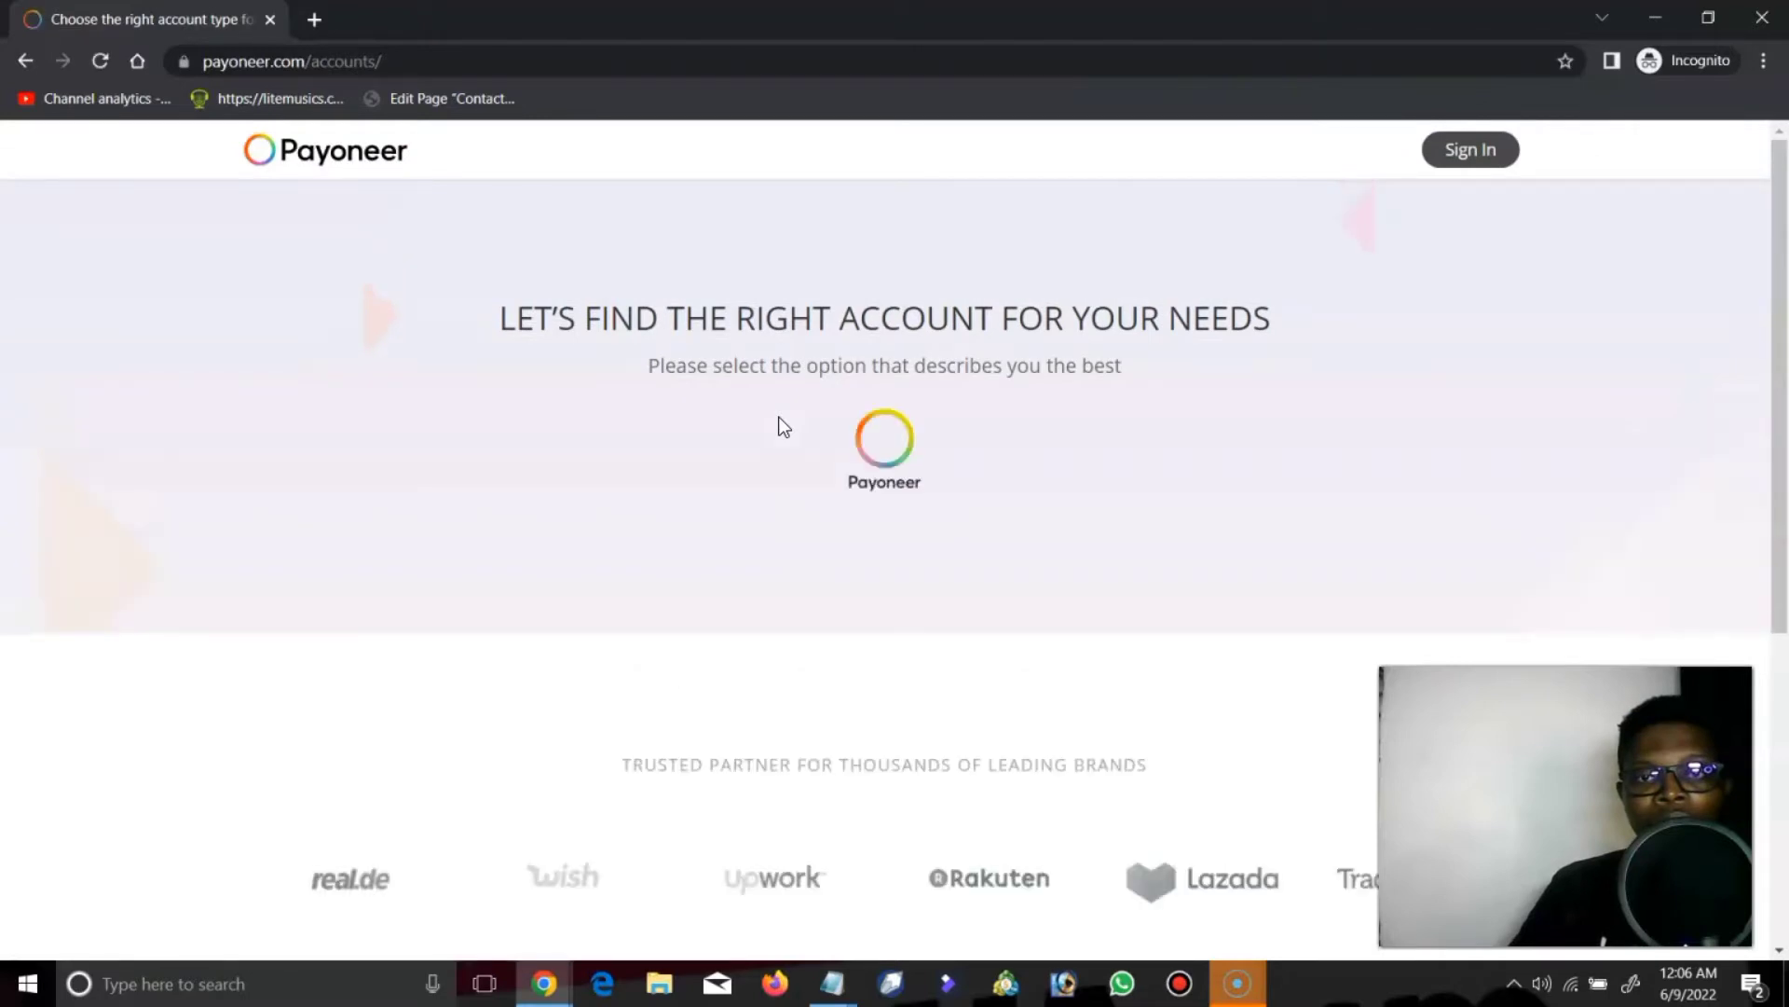
pyautogui.click(787, 426)
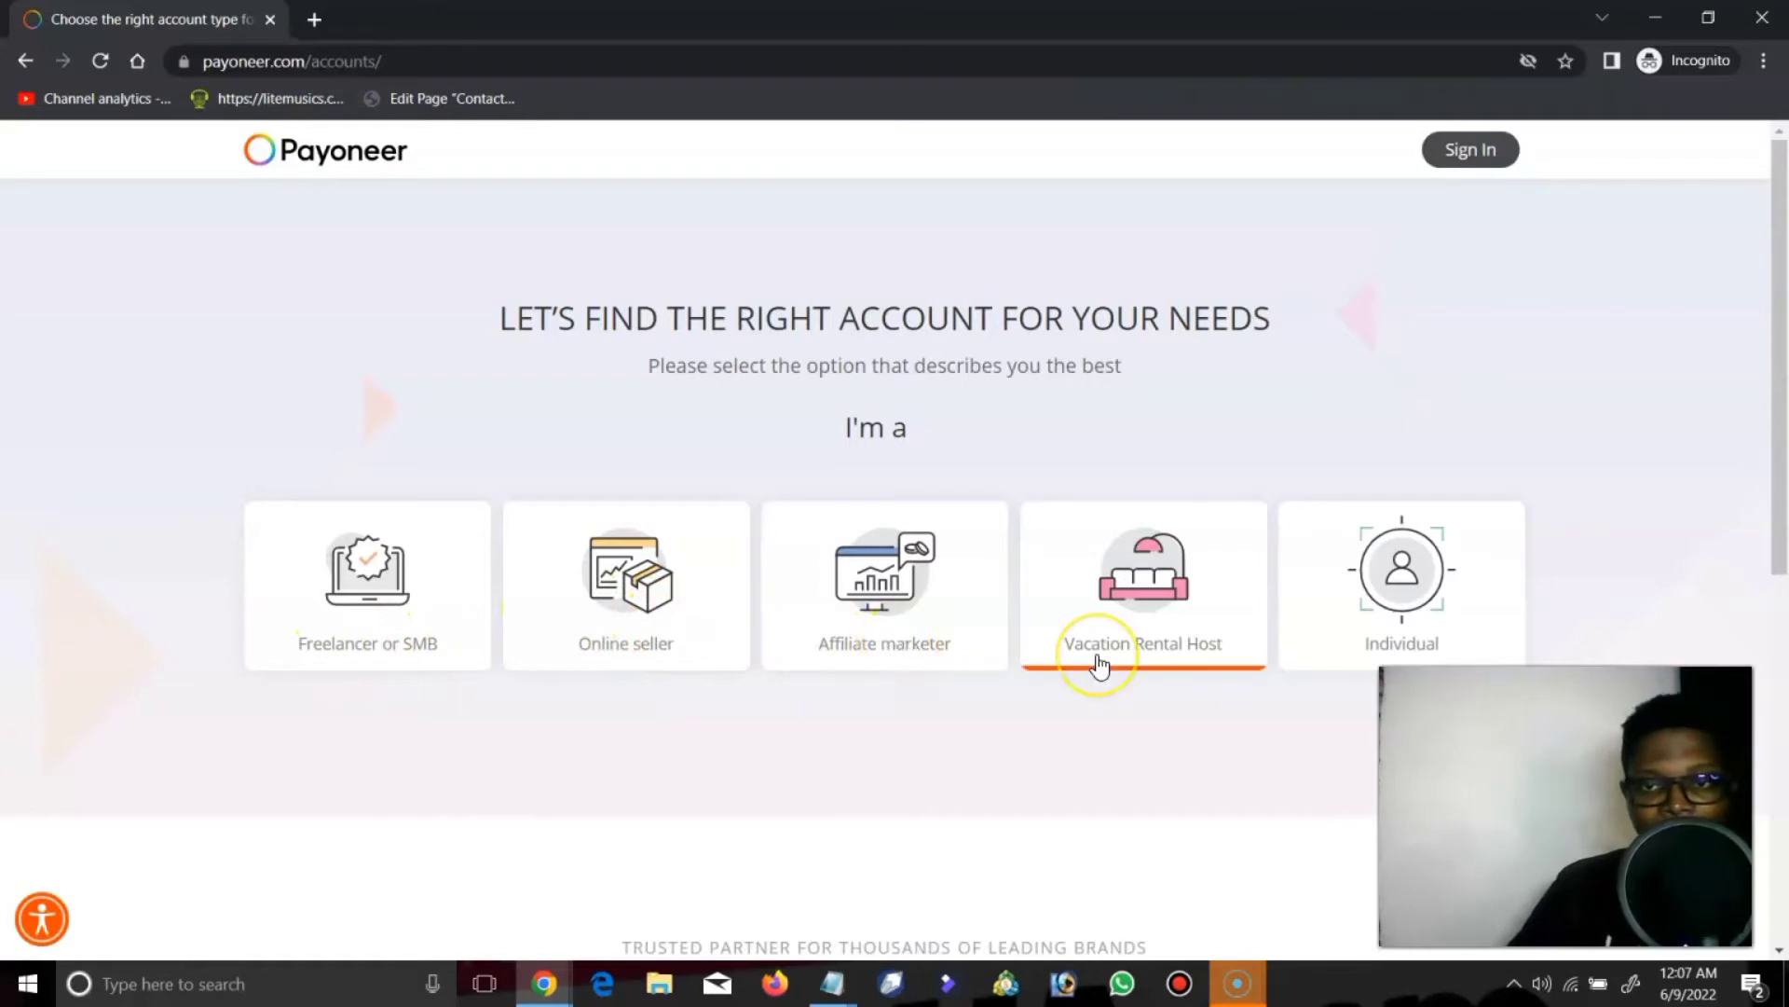
# Step: Choose Individual as the account type and getting paid by international clients or marketplaces as its purpose
pyautogui.scroll(-3, 1067, 606)
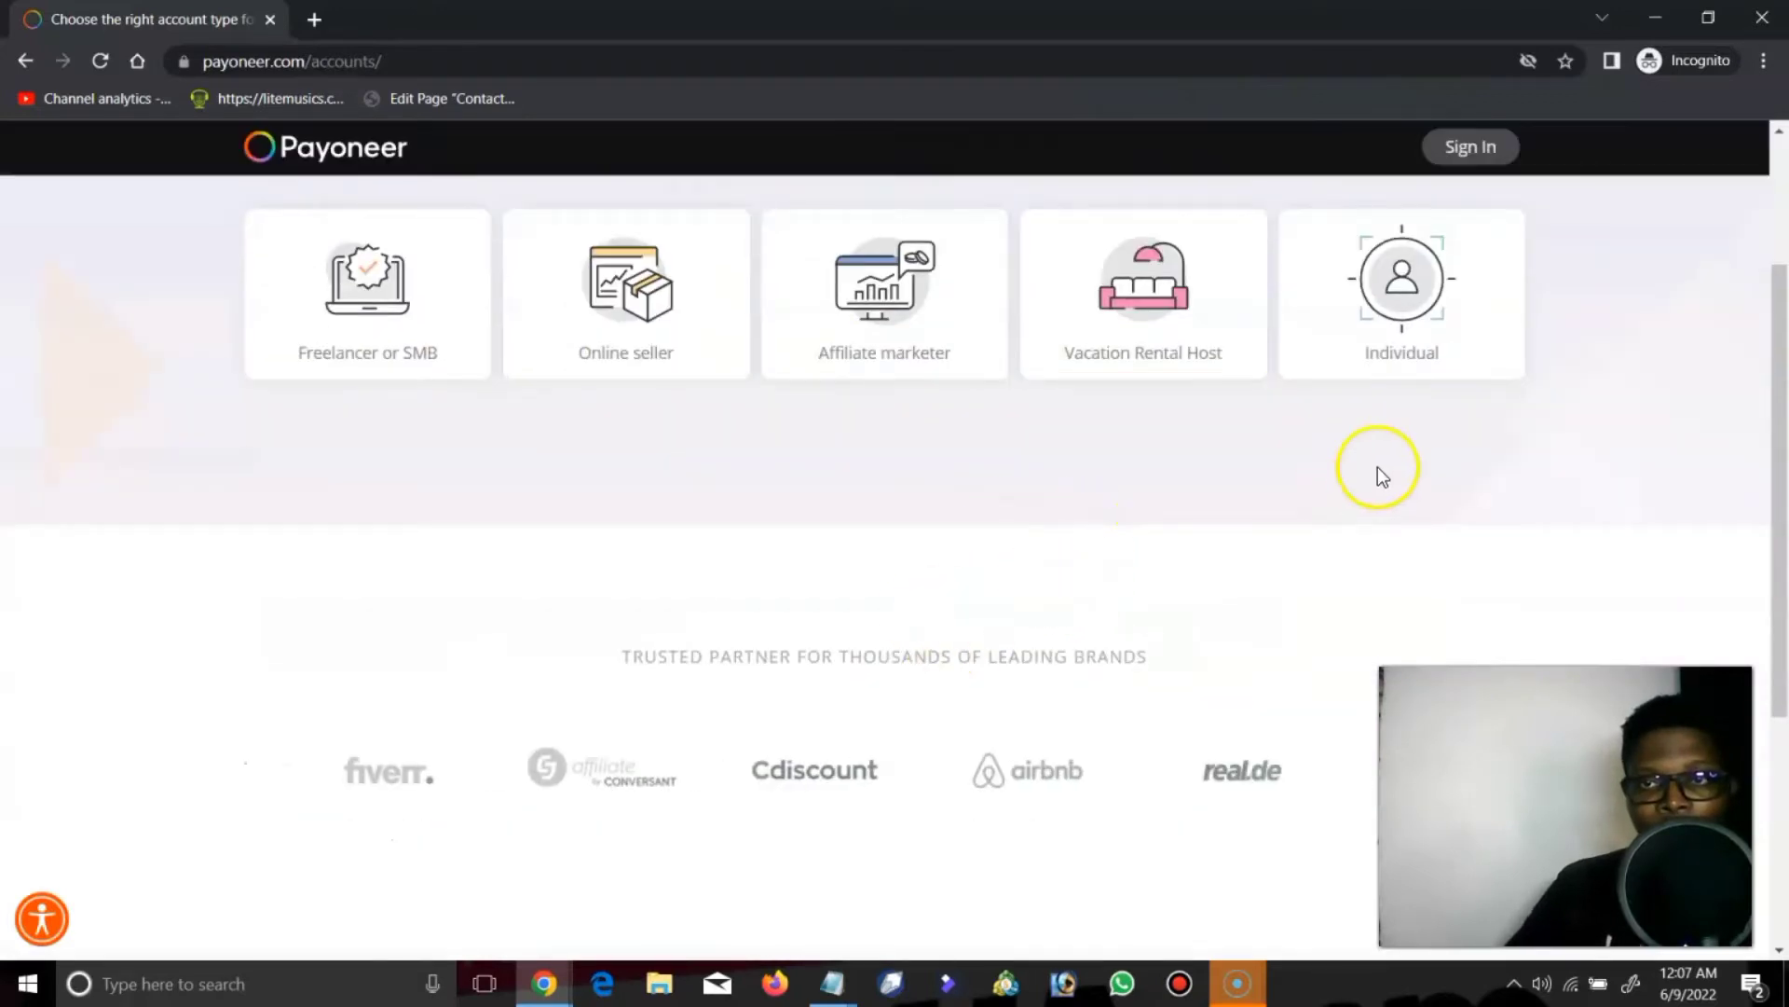
pyautogui.click(1383, 341)
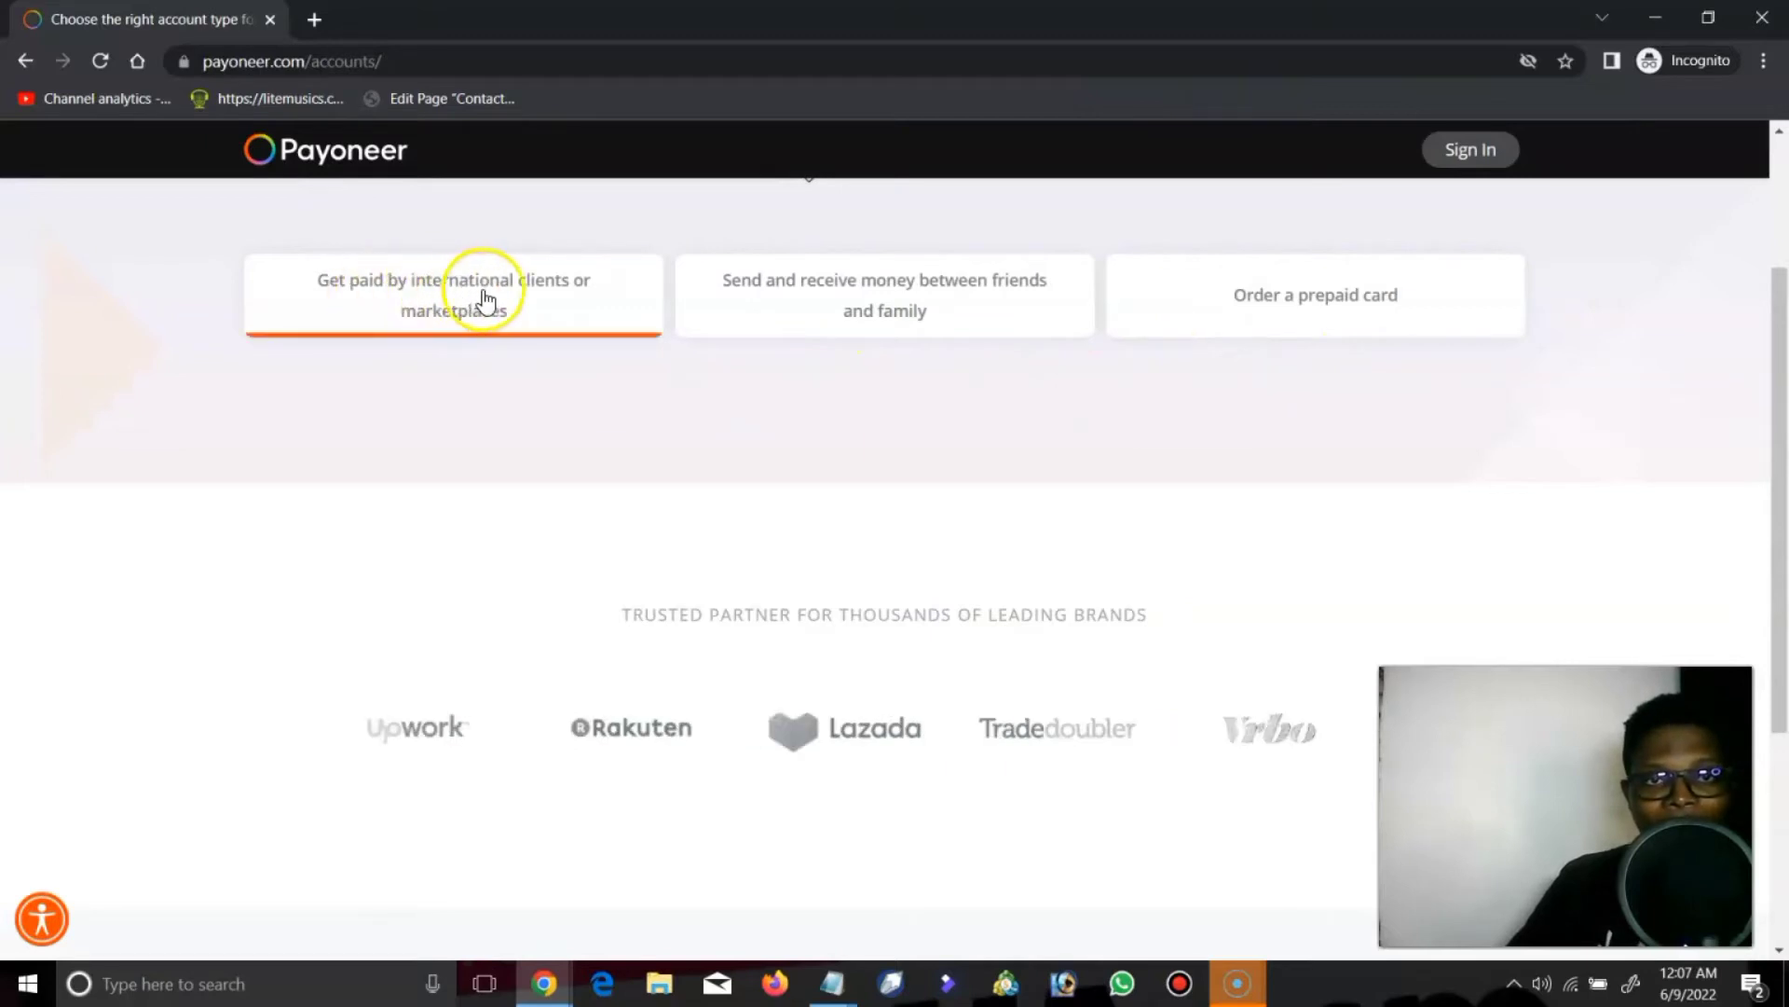
pyautogui.click(772, 298)
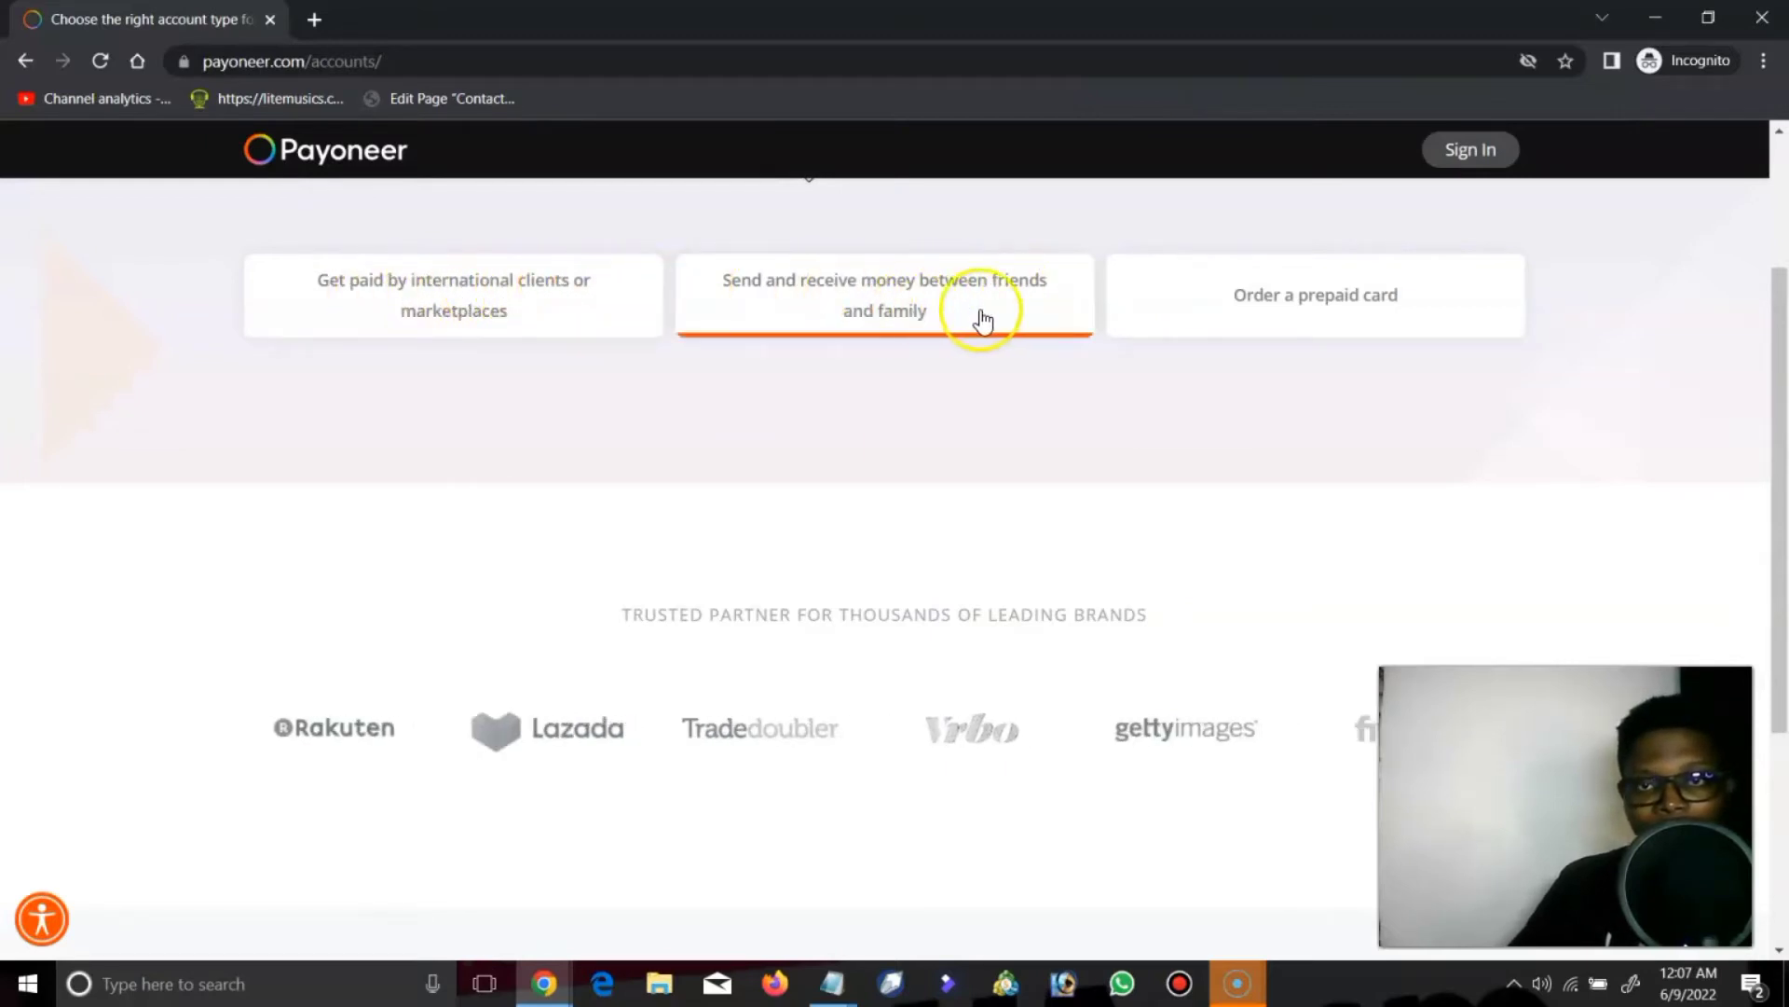
pyautogui.click(1291, 299)
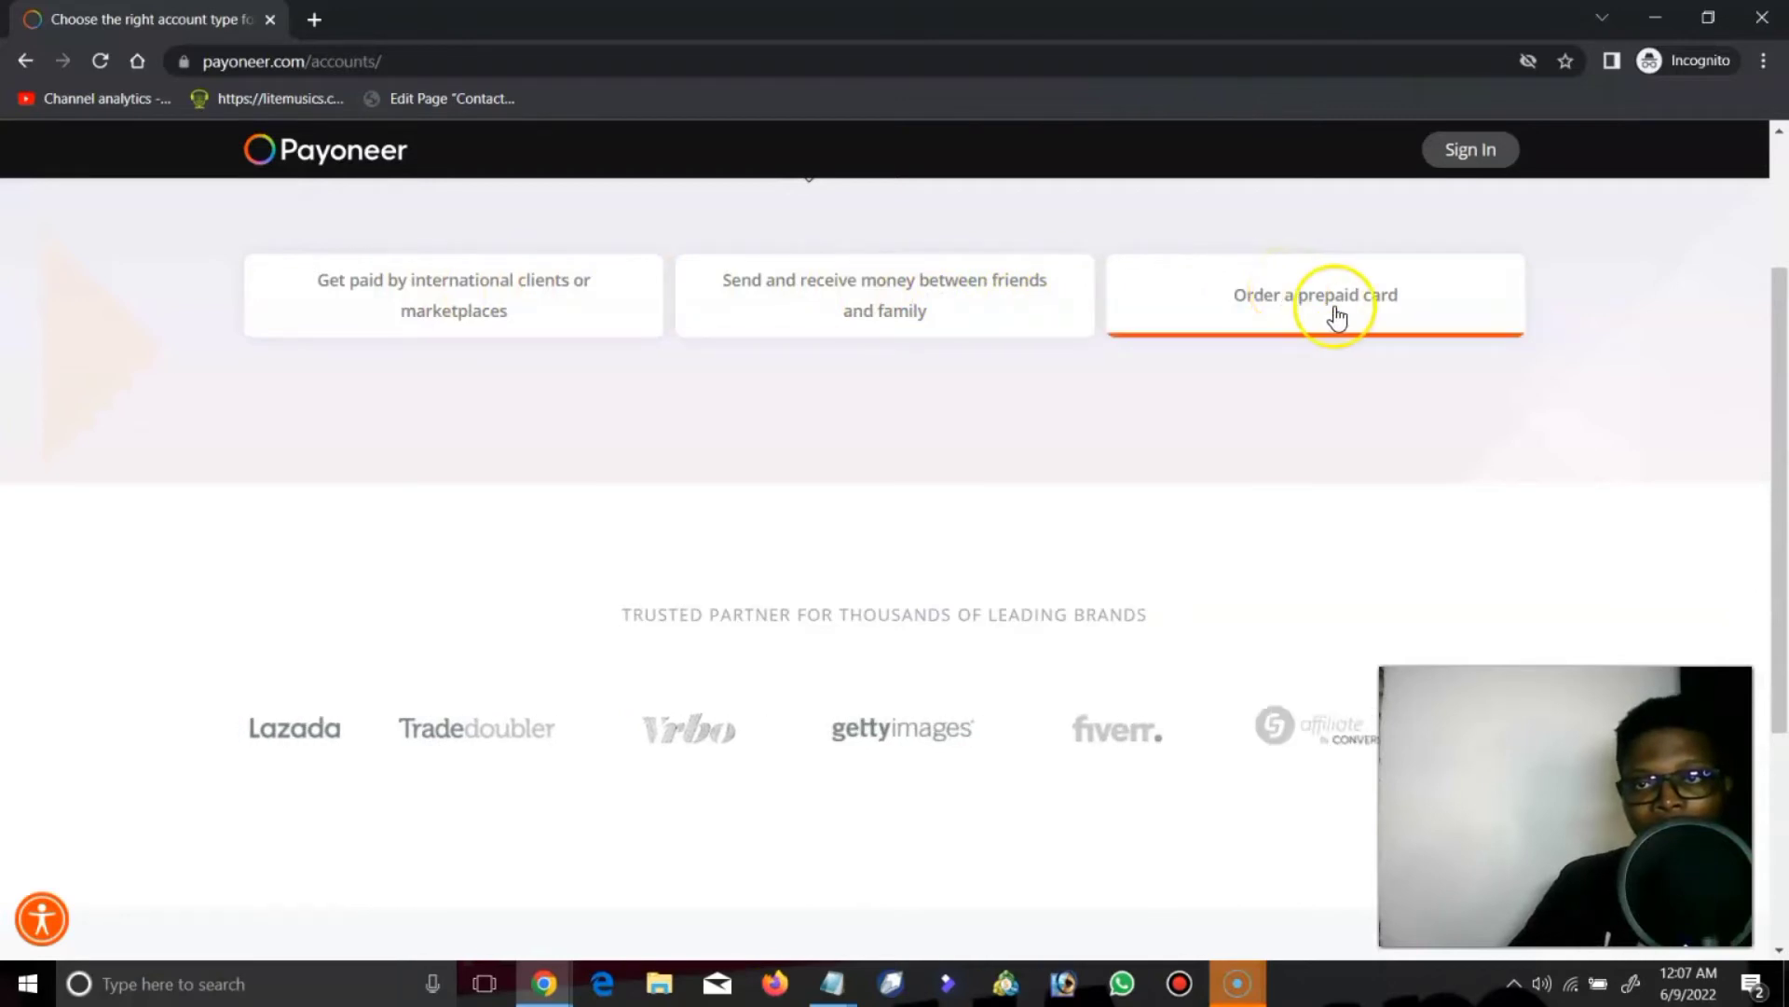
pyautogui.click(608, 328)
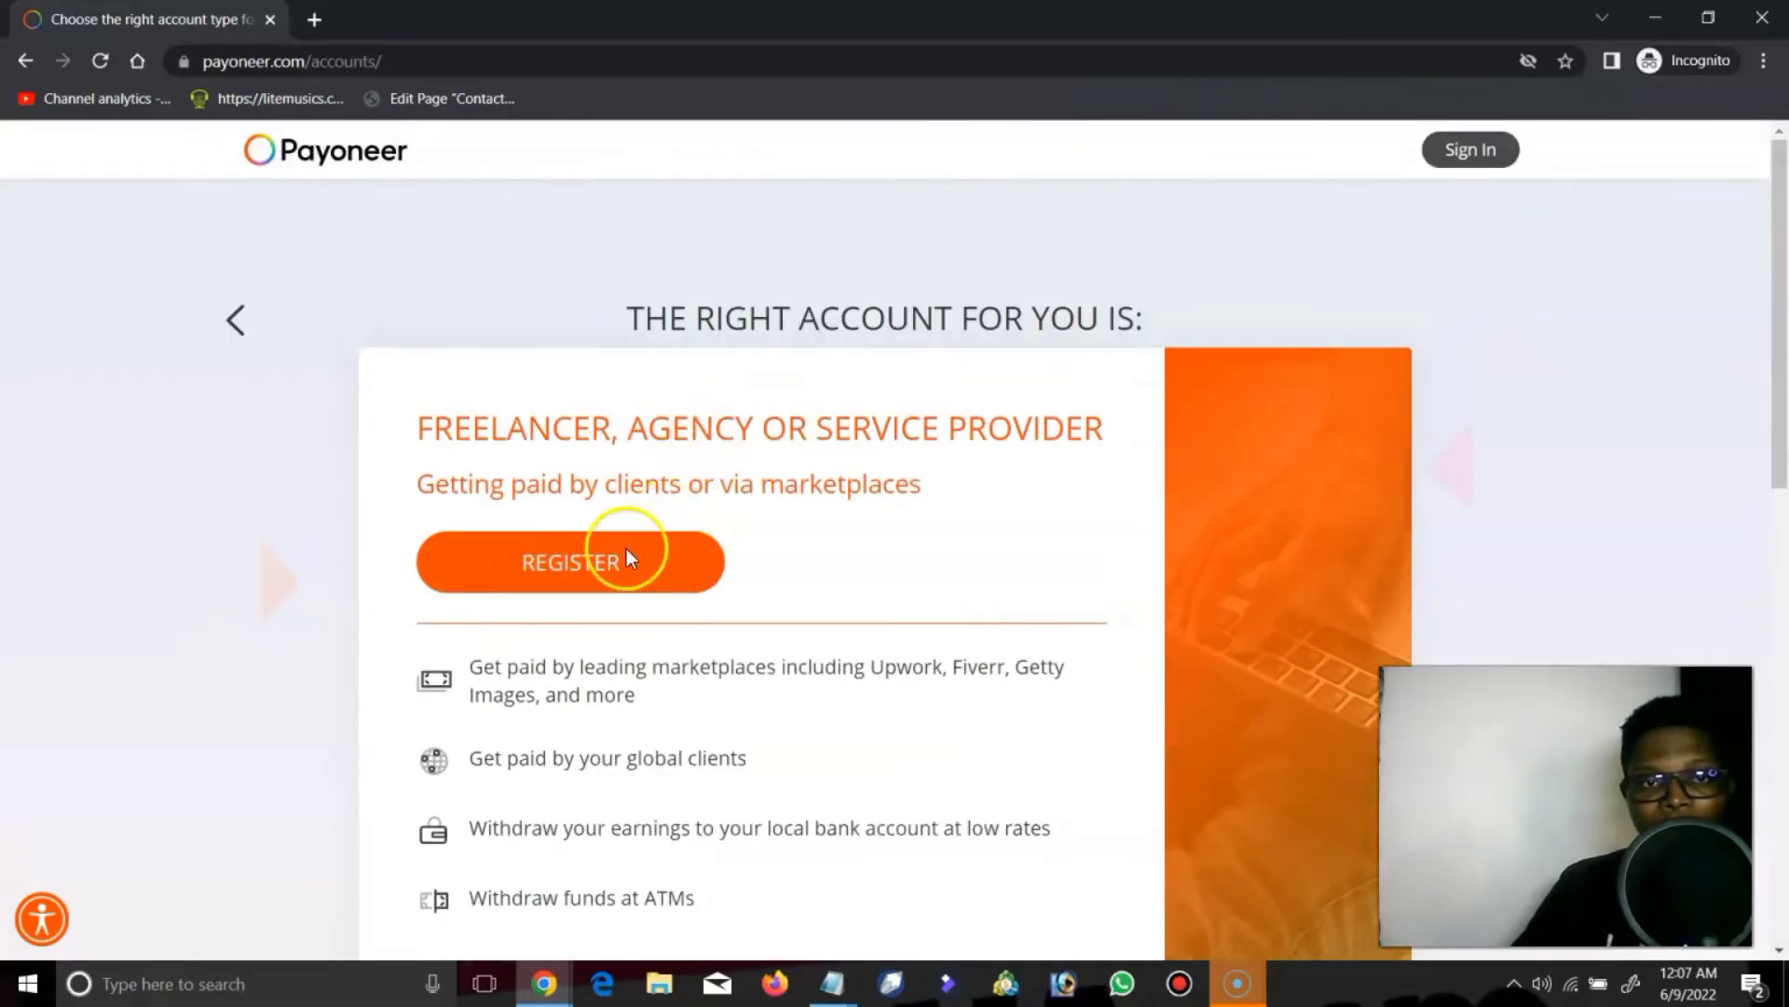
# Step: Review the benefits of the freelancer, agency or service provider account and start registering for it
pyautogui.scroll(-2, 606, 550)
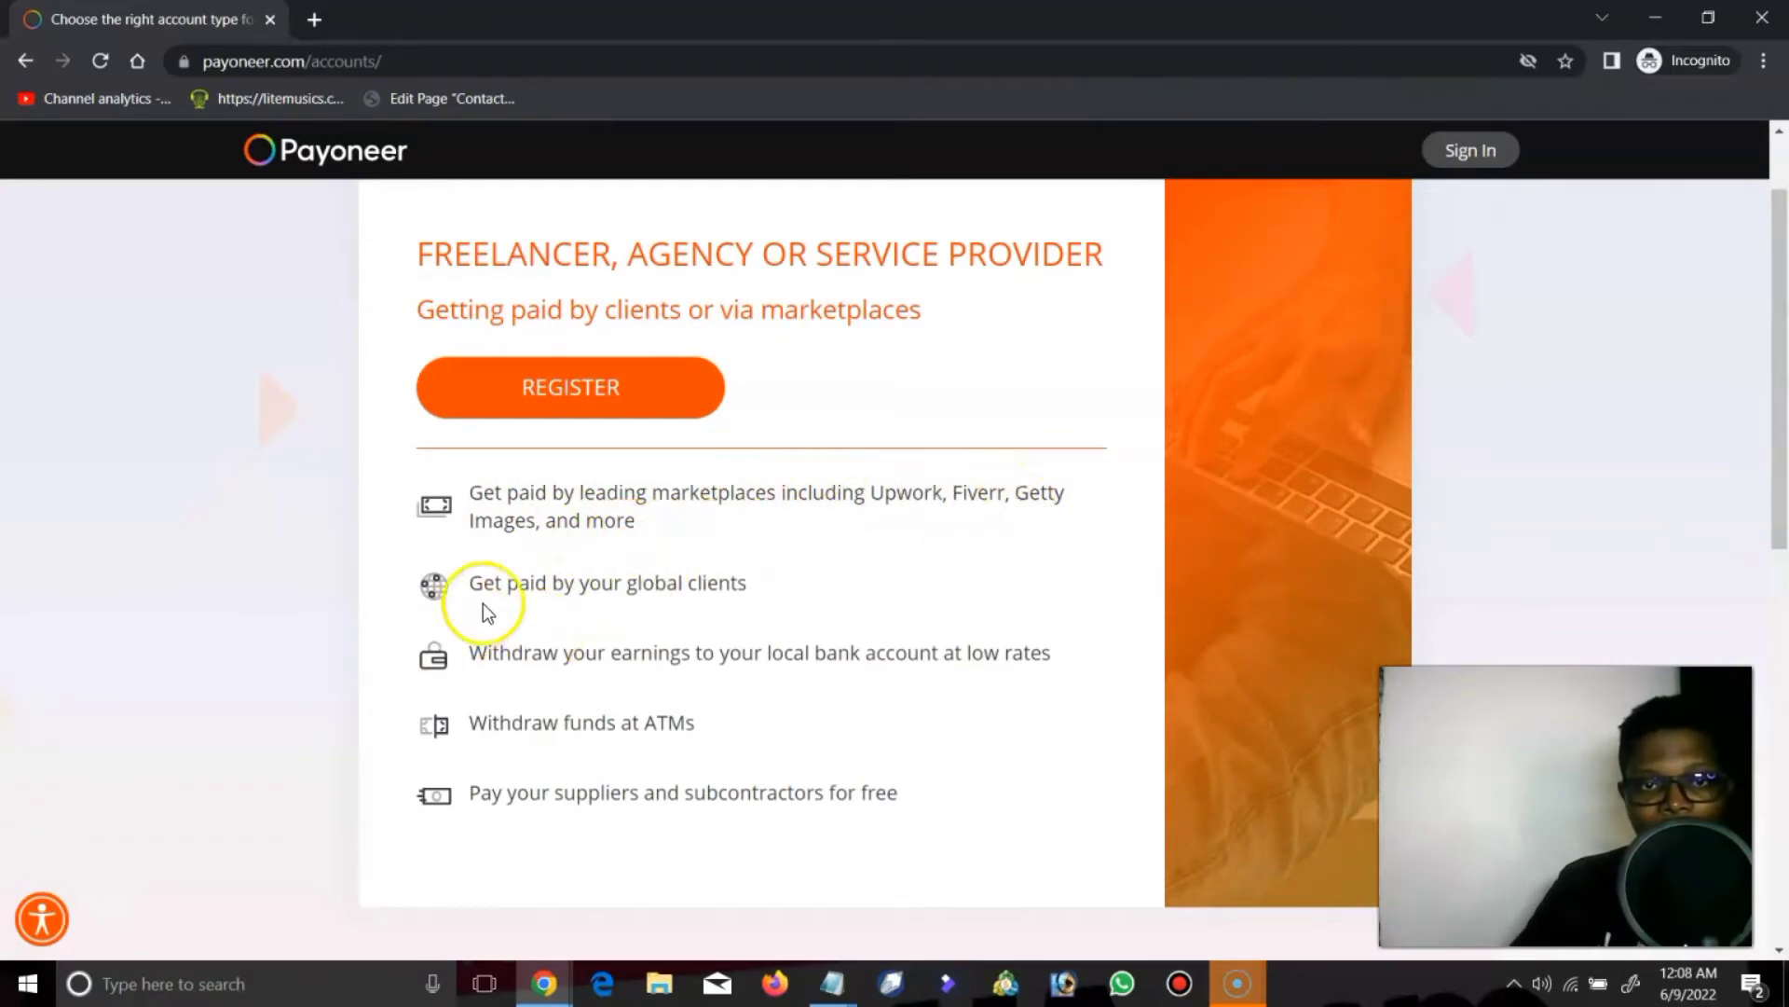
pyautogui.scroll(-1, 604, 630)
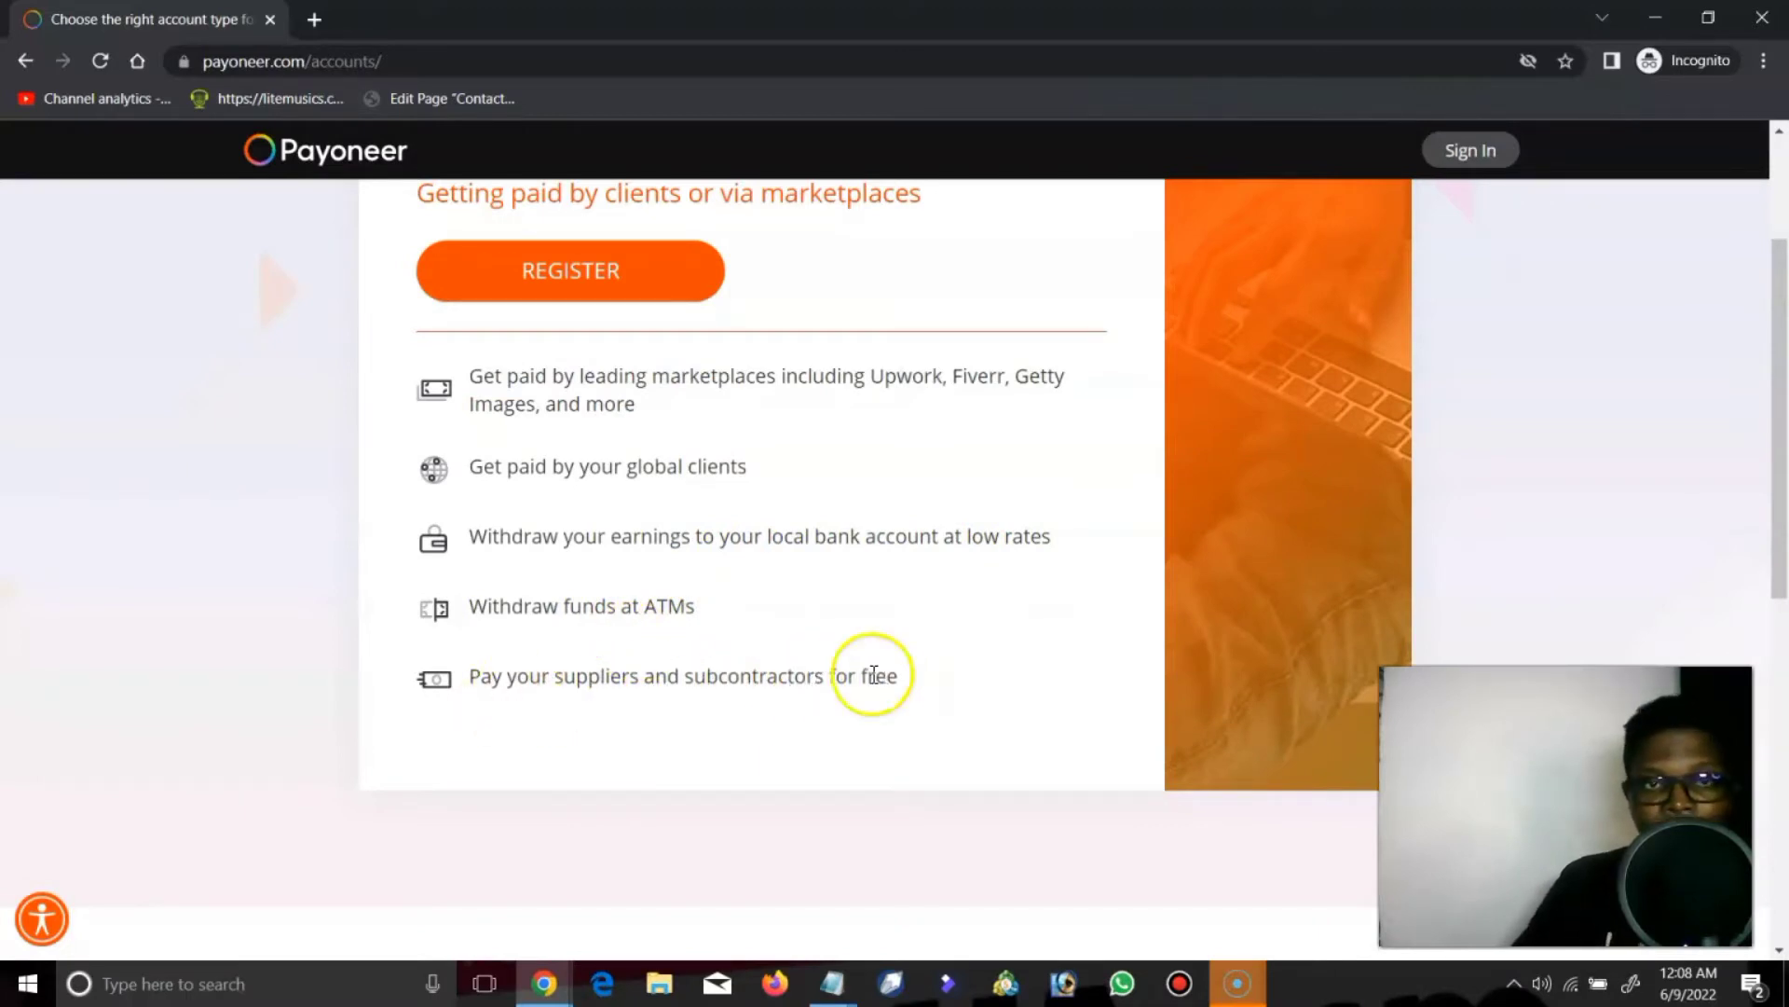
pyautogui.scroll(1, 610, 342)
pyautogui.scroll(3, 615, 518)
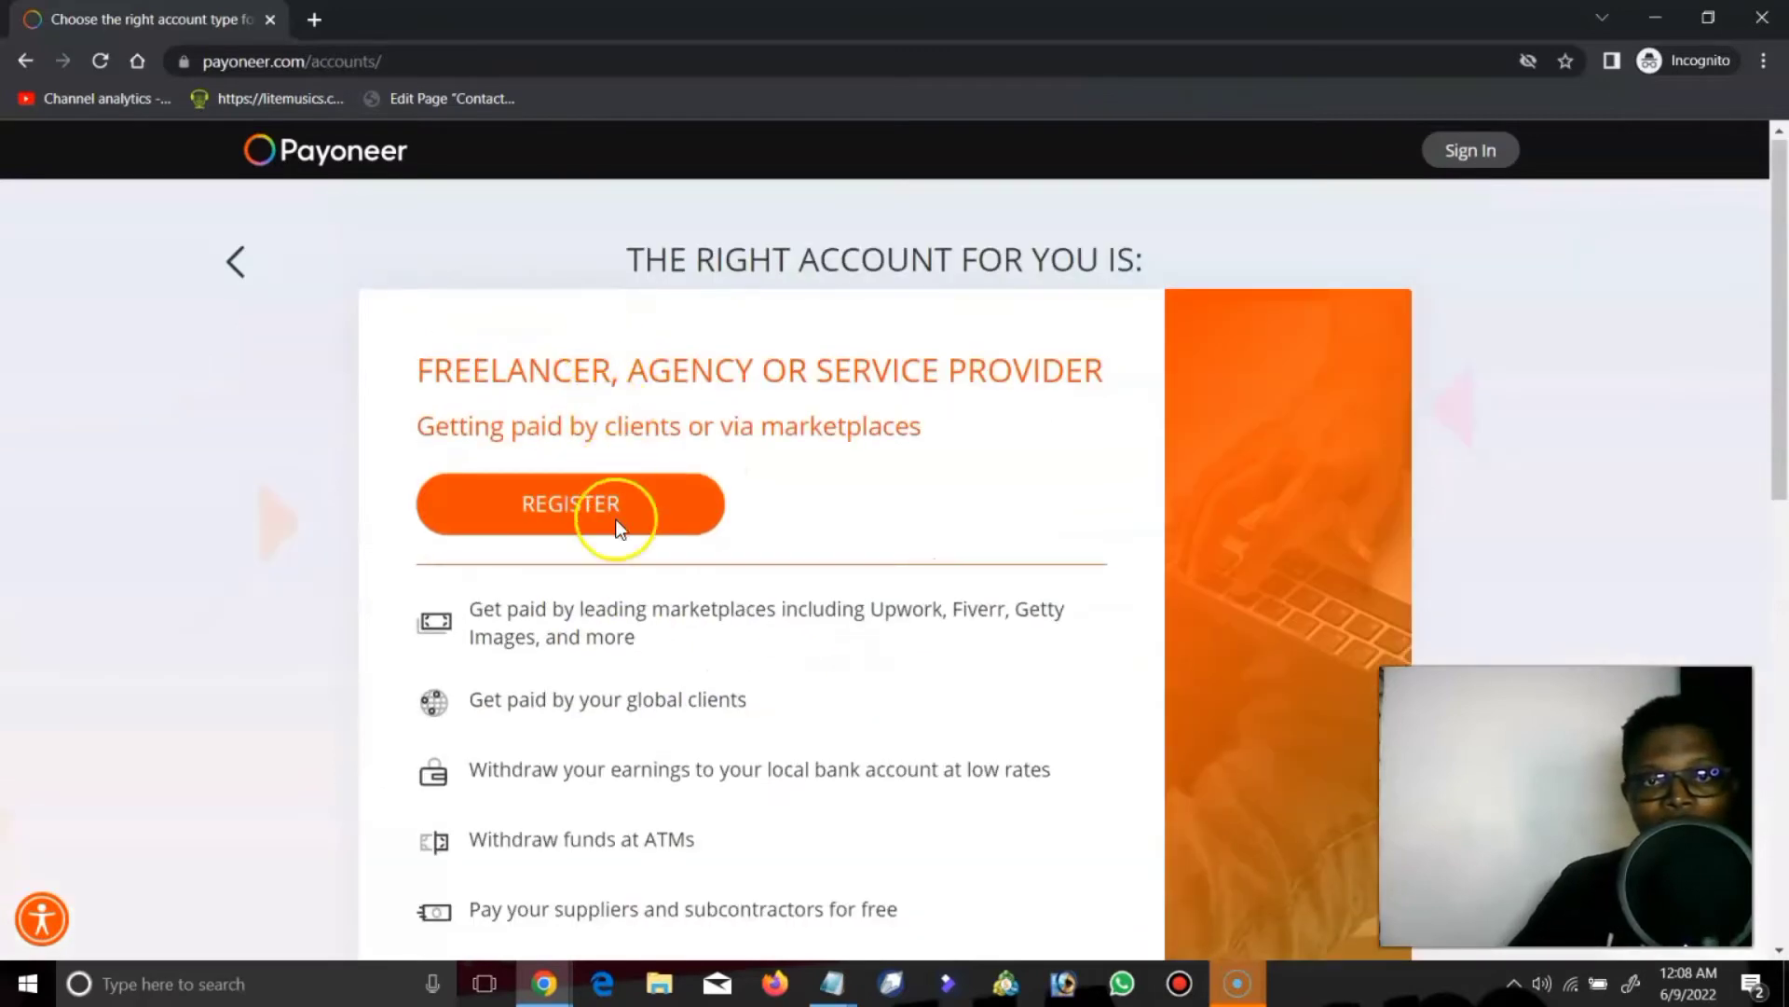
pyautogui.doubleClick(618, 556)
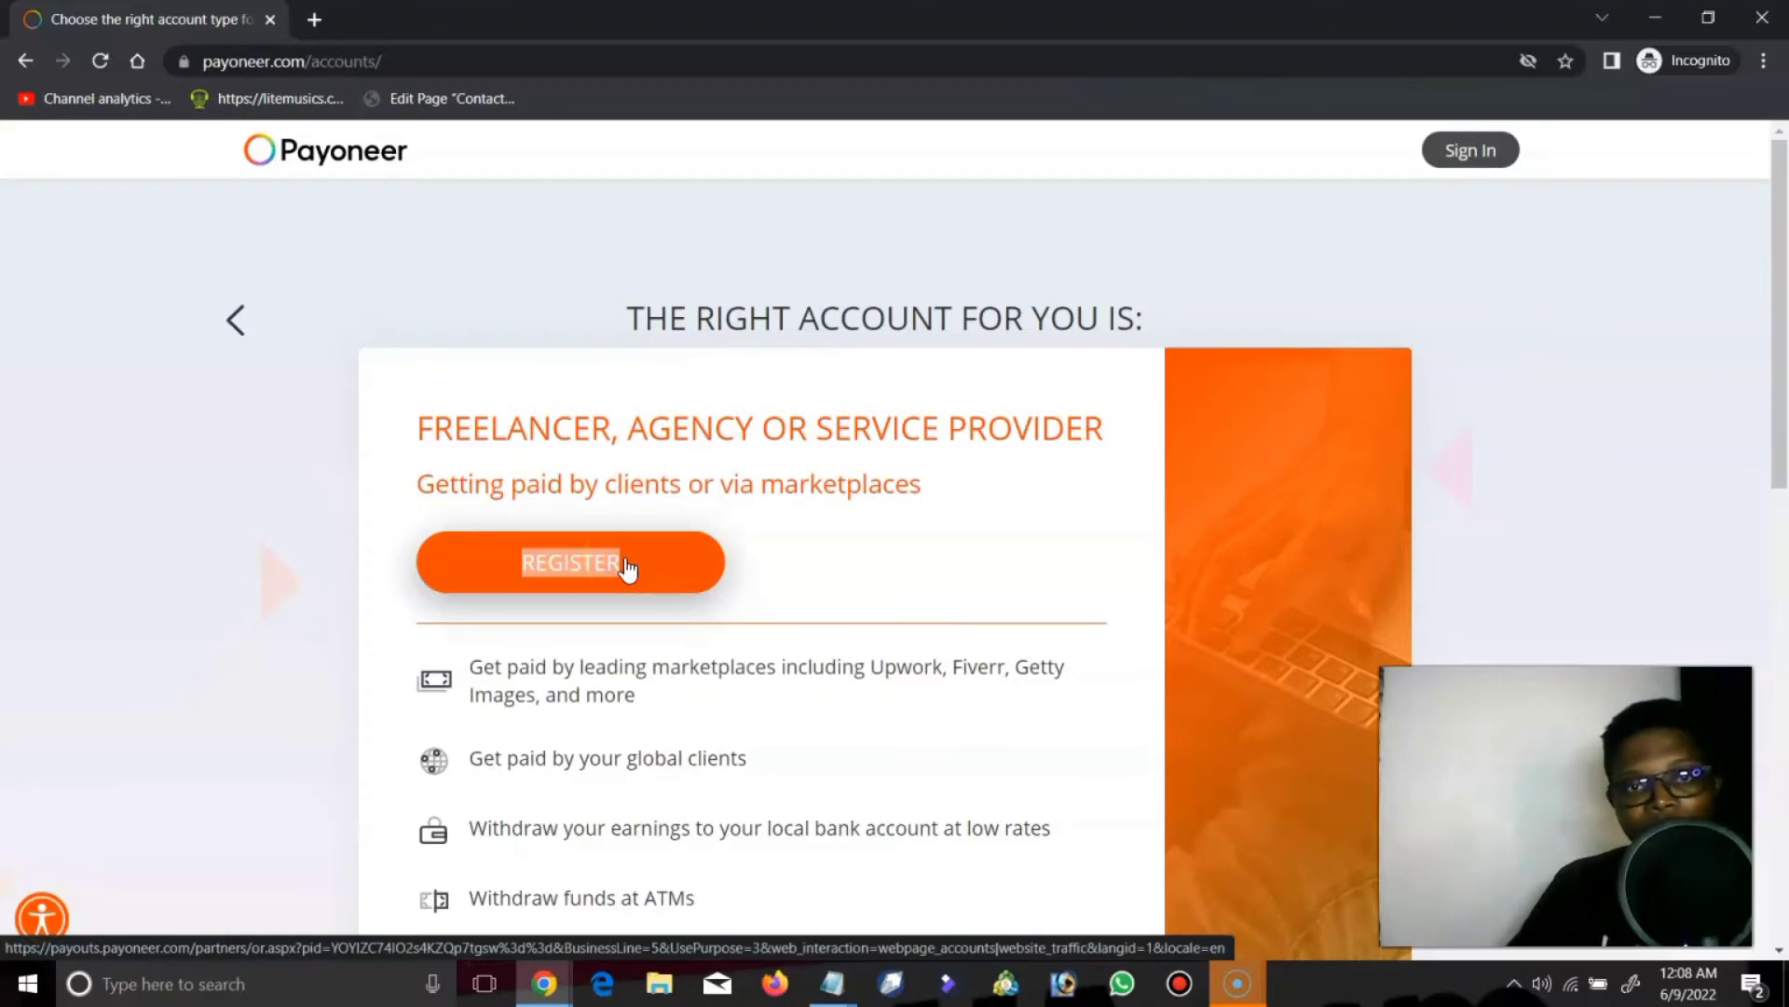
pyautogui.click(627, 566)
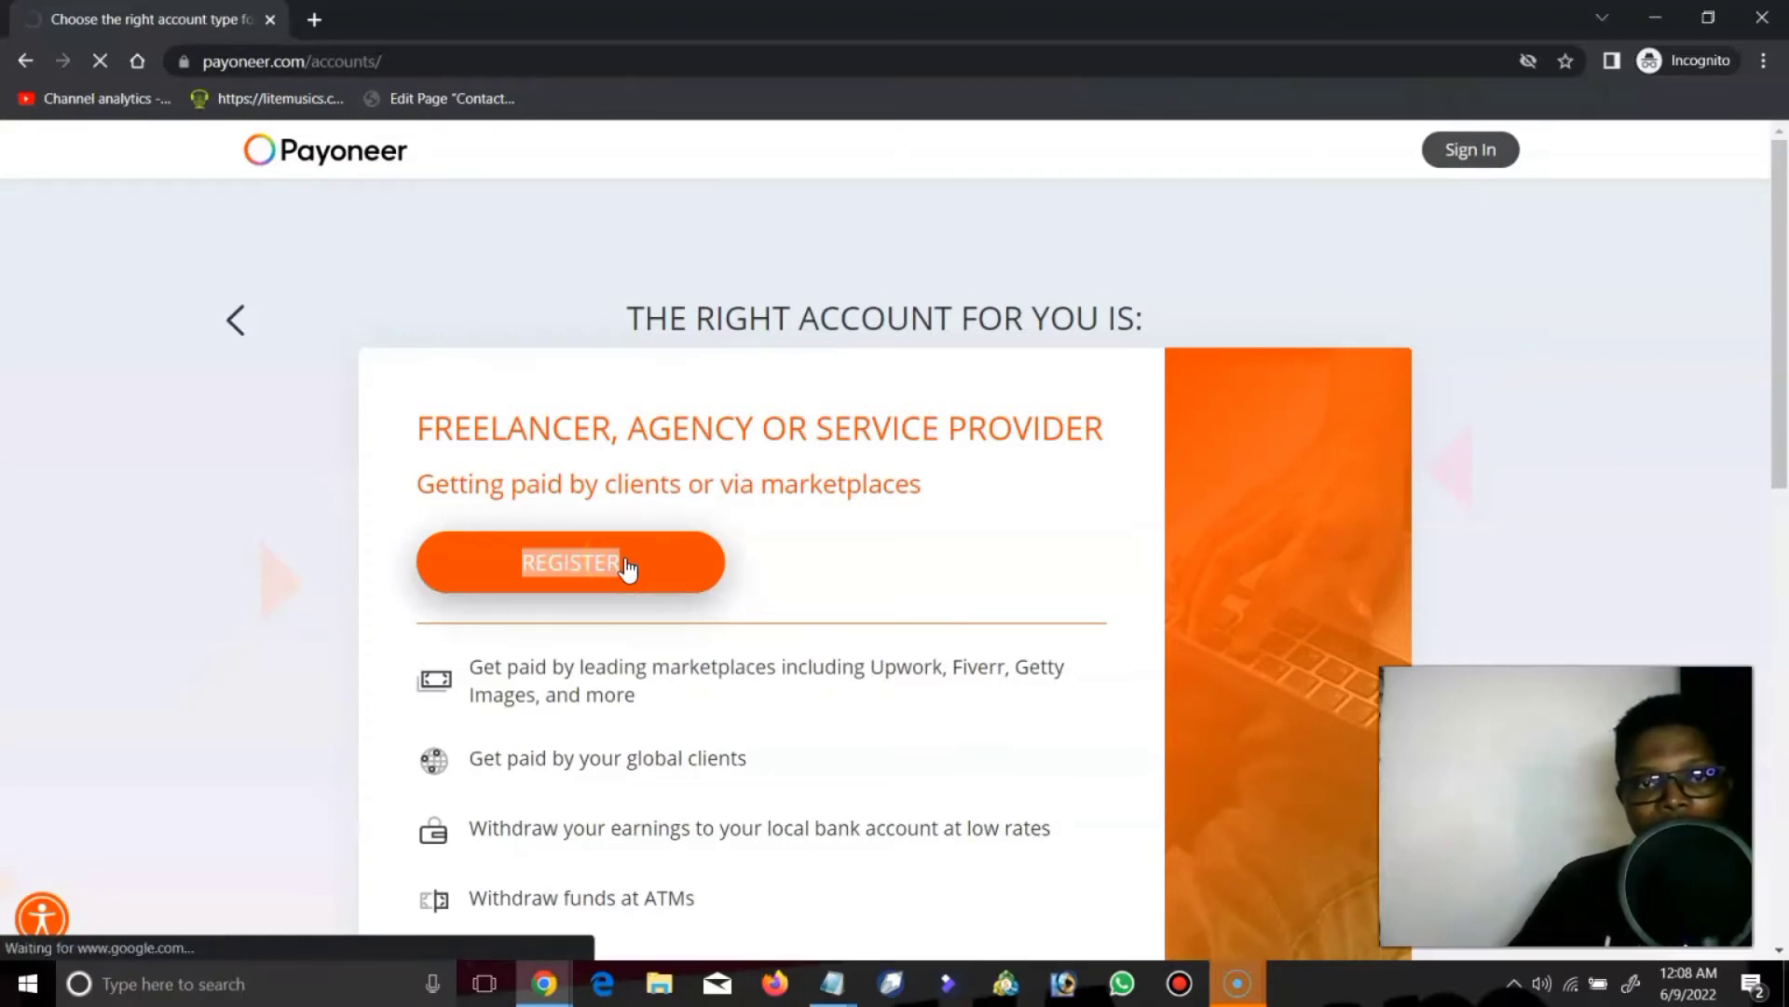
pyautogui.click(623, 565)
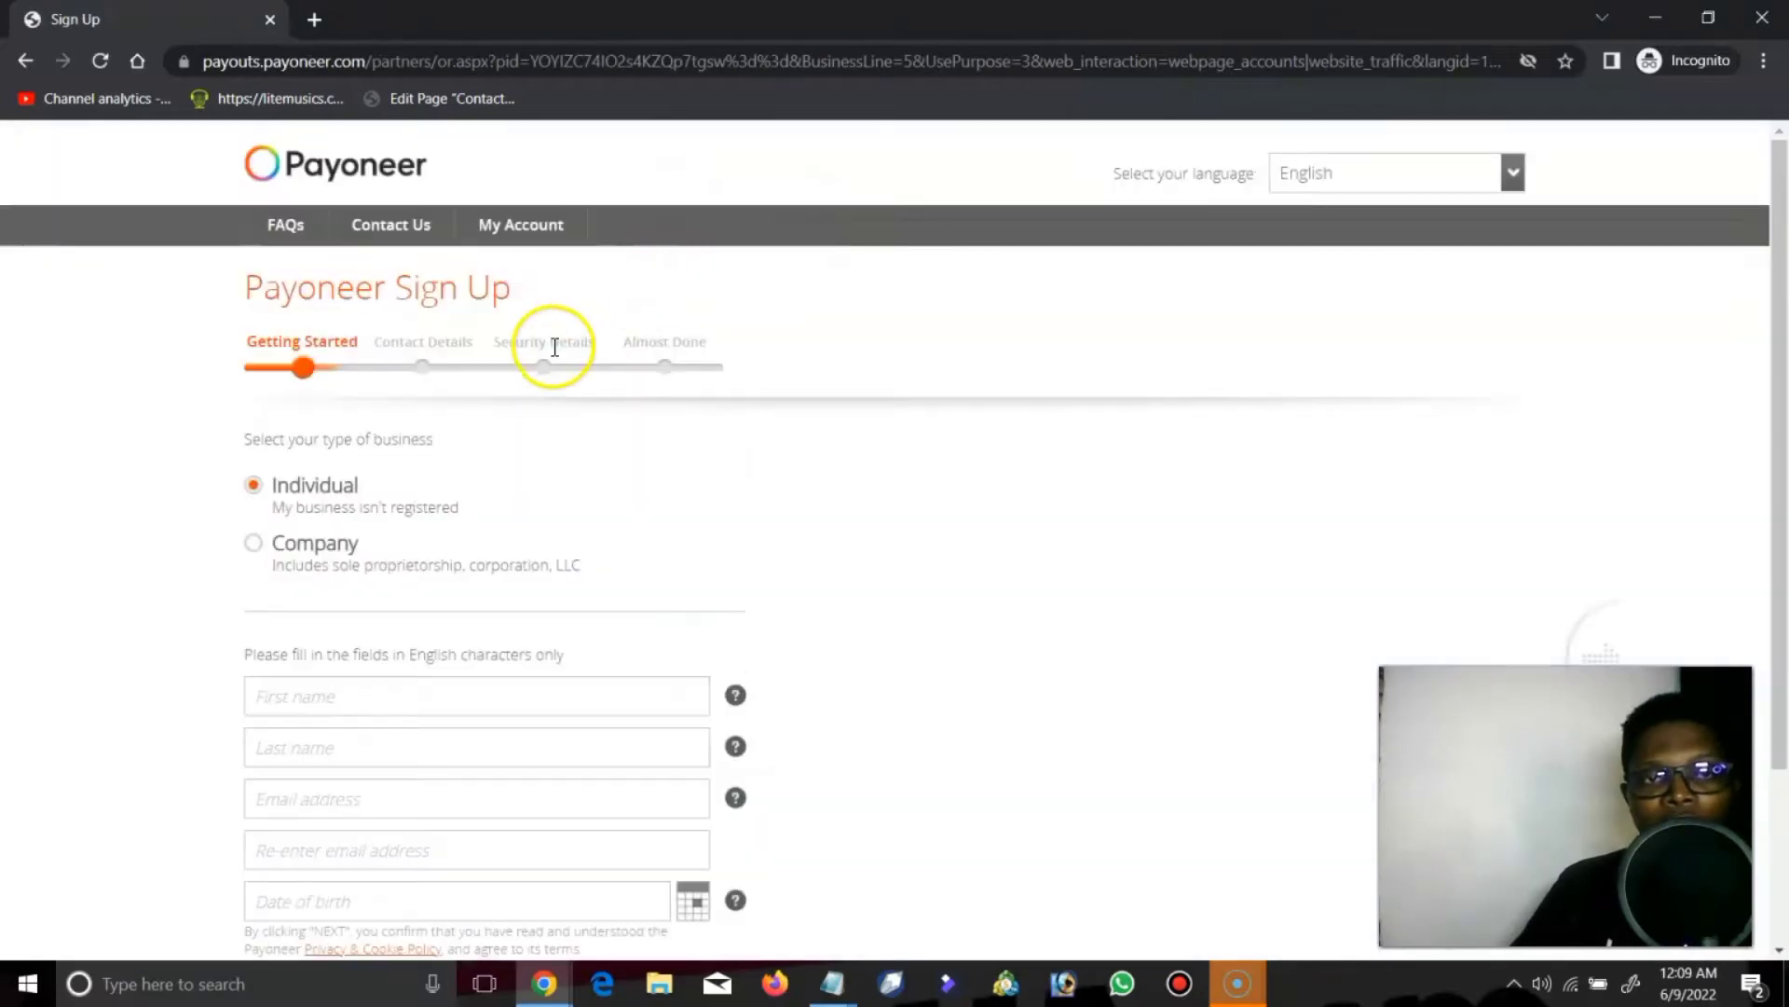
pyautogui.scroll(-1, 488, 384)
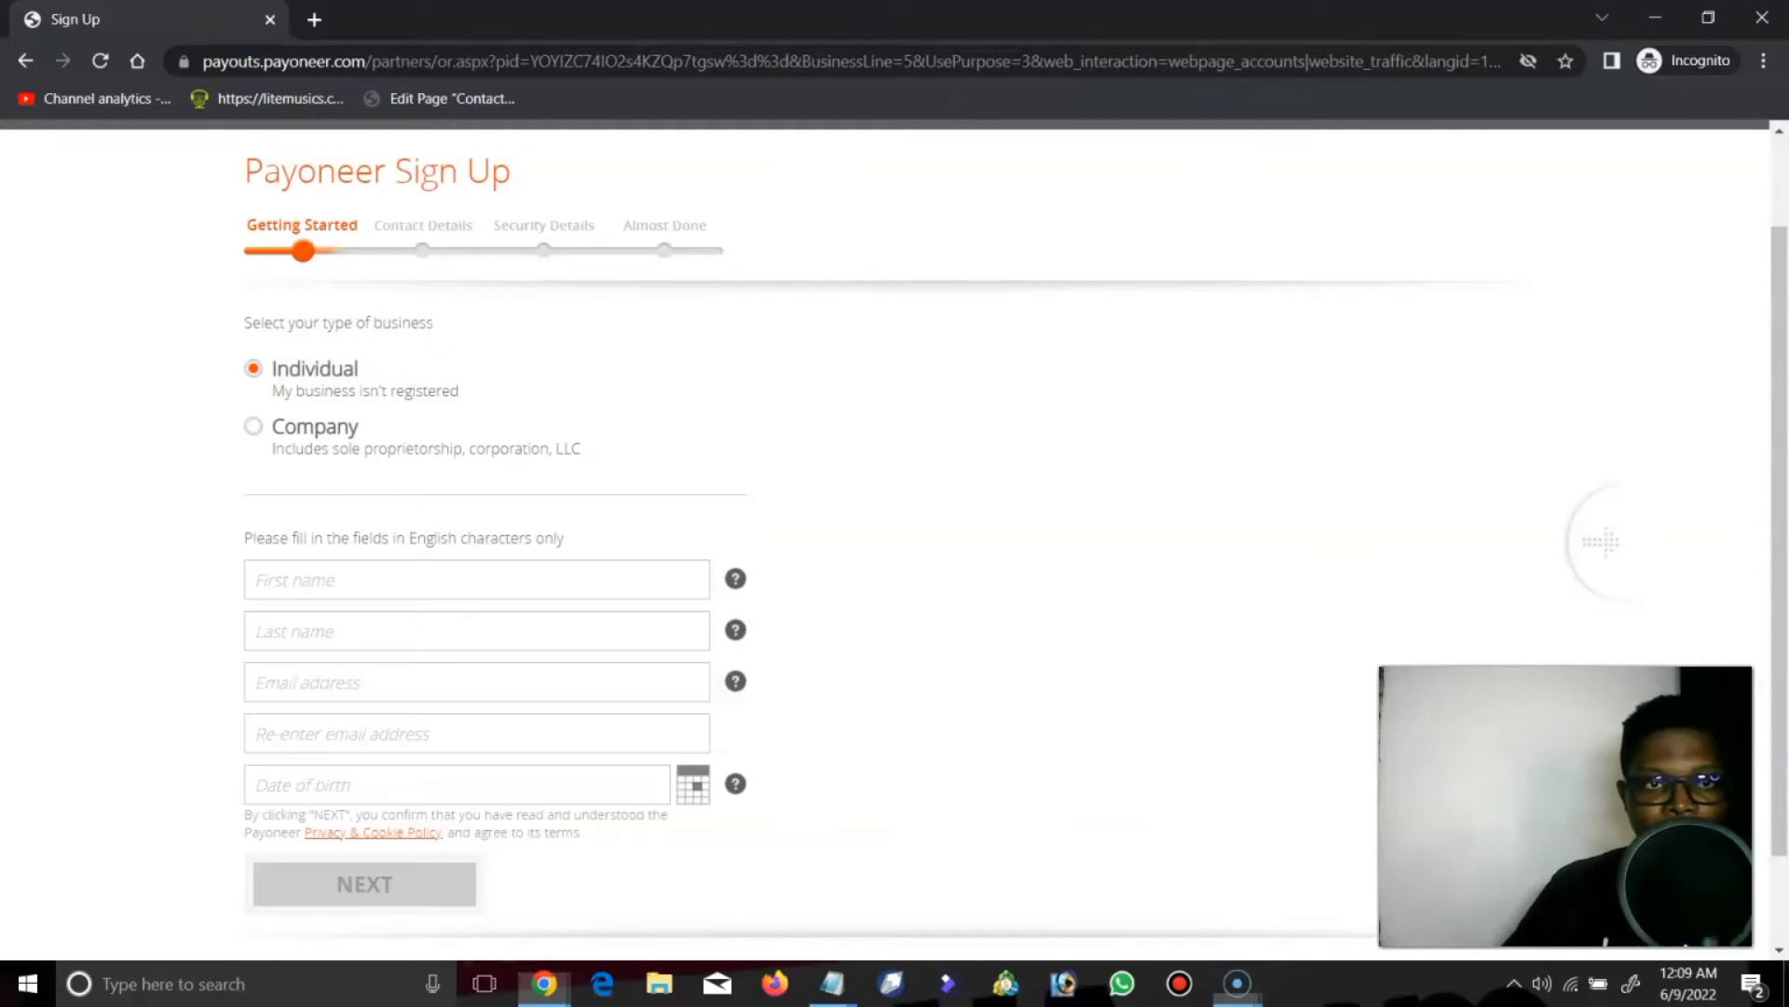
pyautogui.moveTo(214, 303); pyautogui.dragTo(293, 326)
pyautogui.moveTo(304, 323); pyautogui.dragTo(490, 396)
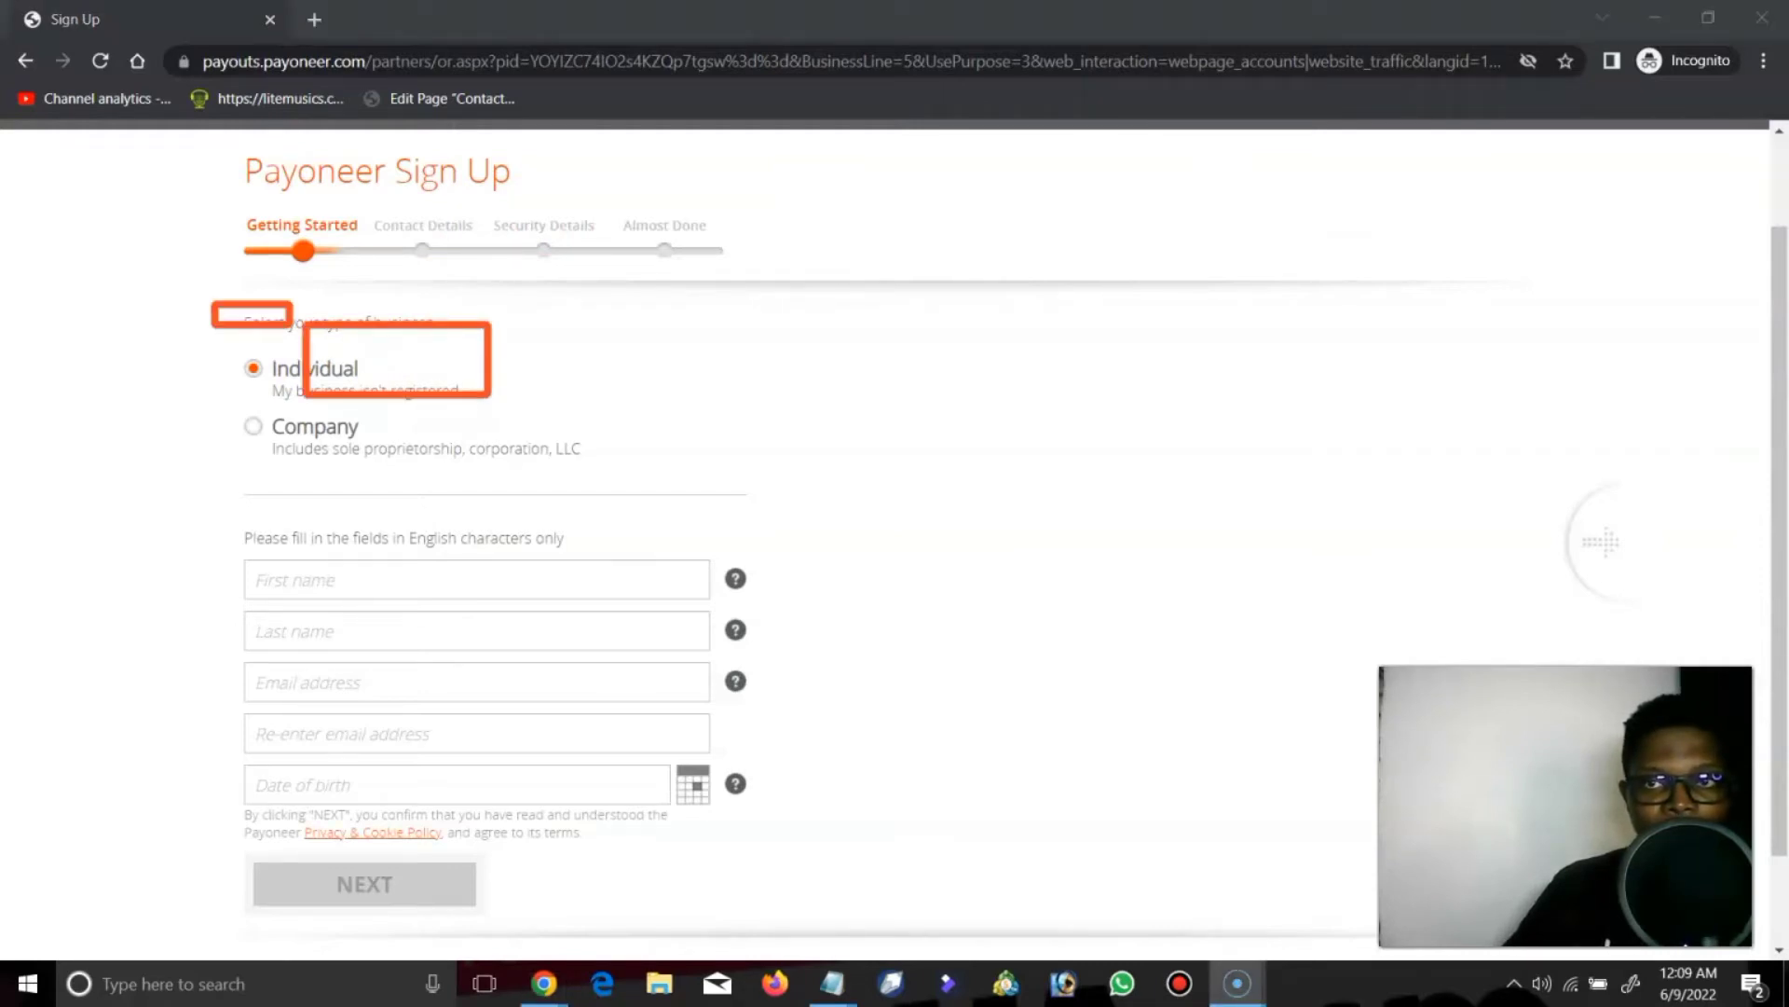
pyautogui.hotkey('ctrl', 'z')
pyautogui.hotkey('ctrl', 'z')
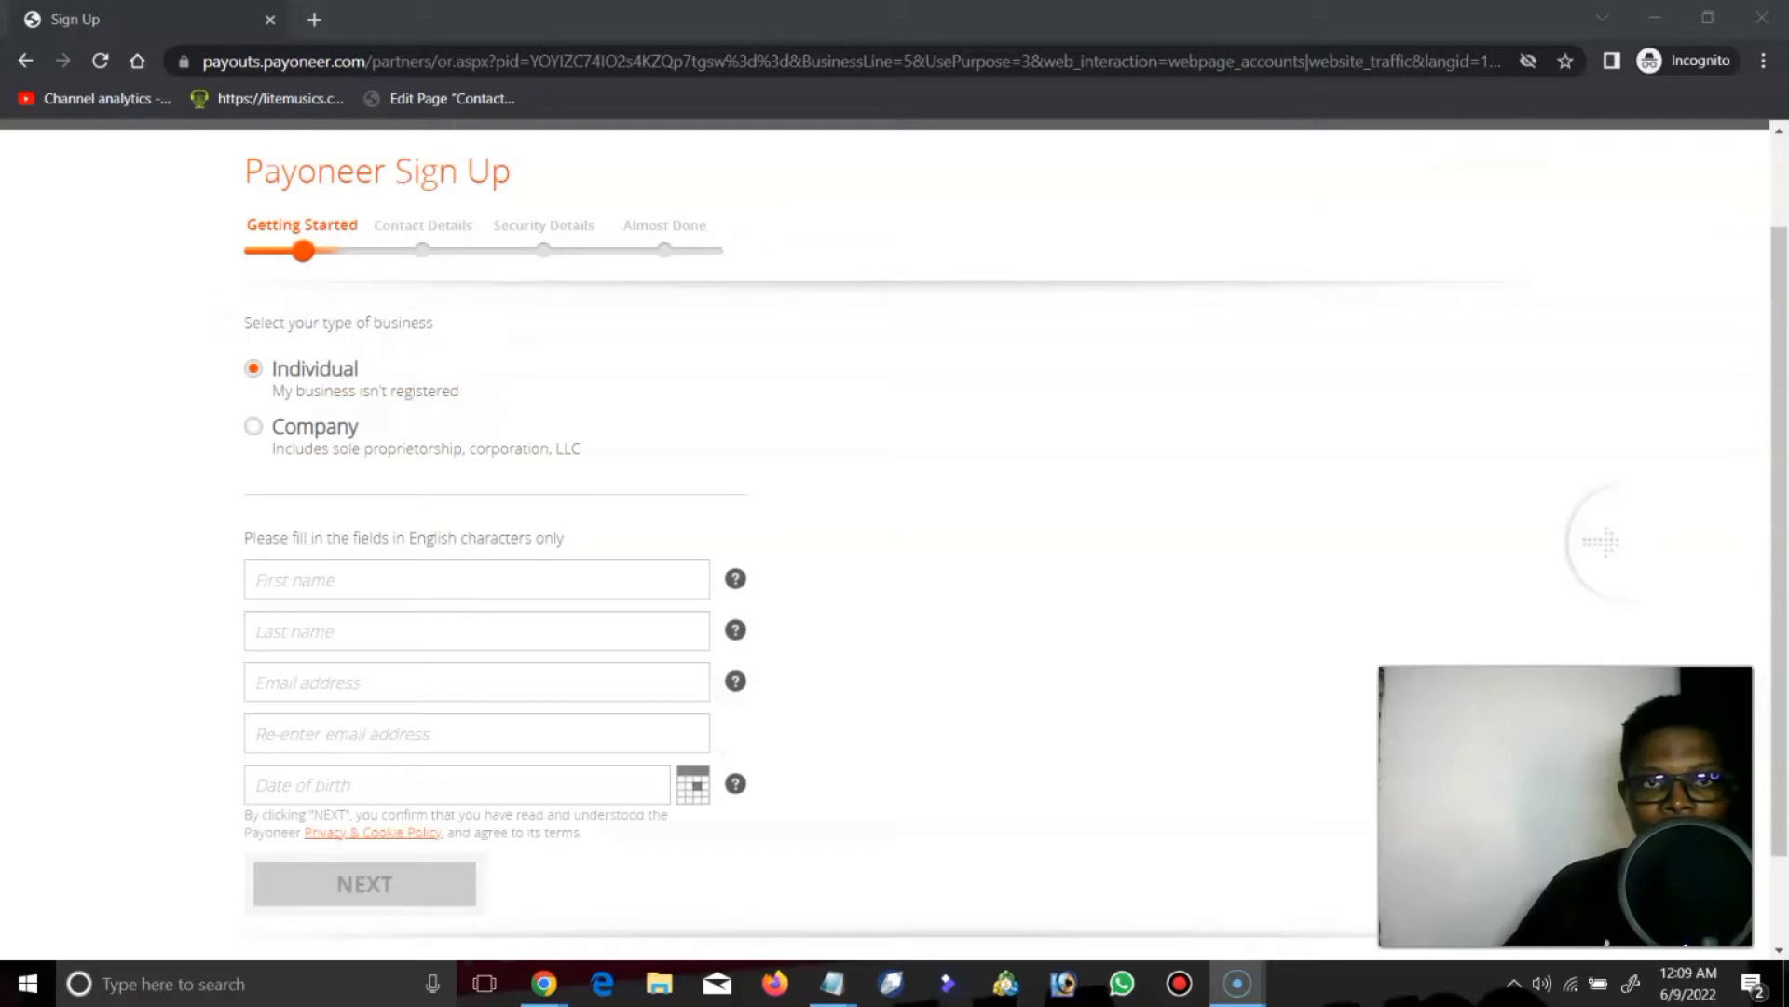
pyautogui.moveTo(201, 303); pyautogui.dragTo(537, 410)
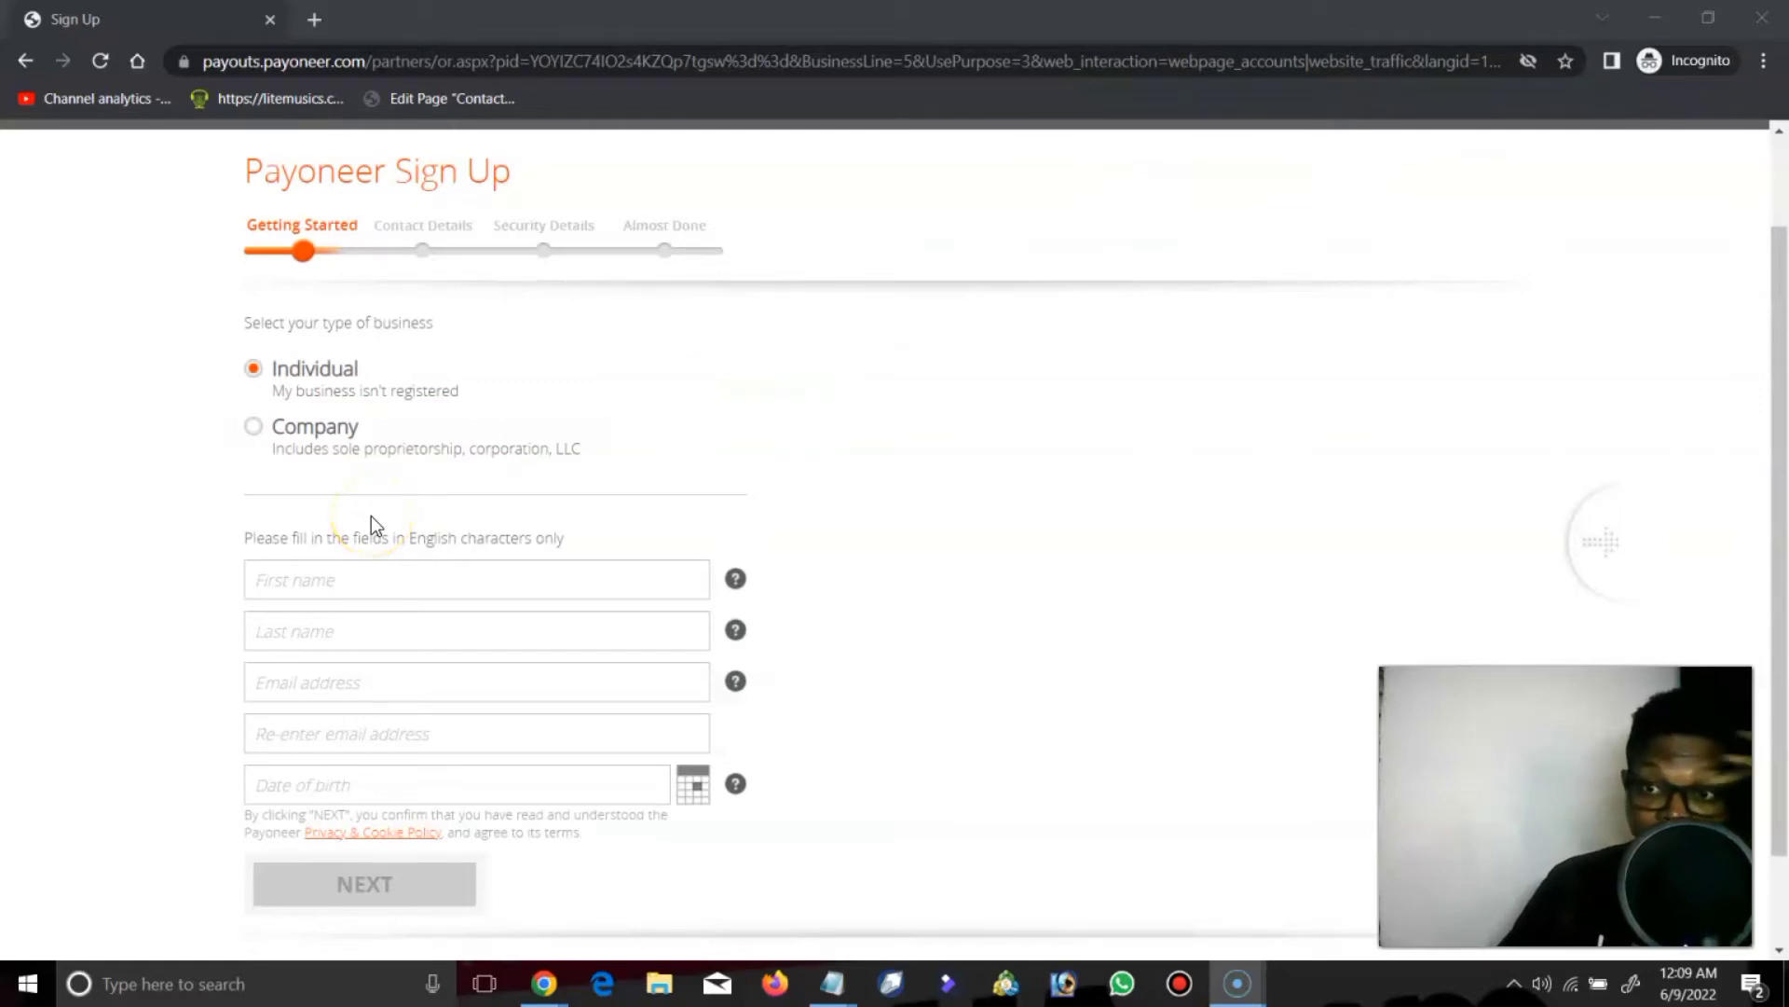
# Step: Examine the first name, last name, email address, email confirmation and date of birth fields of the sign-up form
pyautogui.click(407, 579)
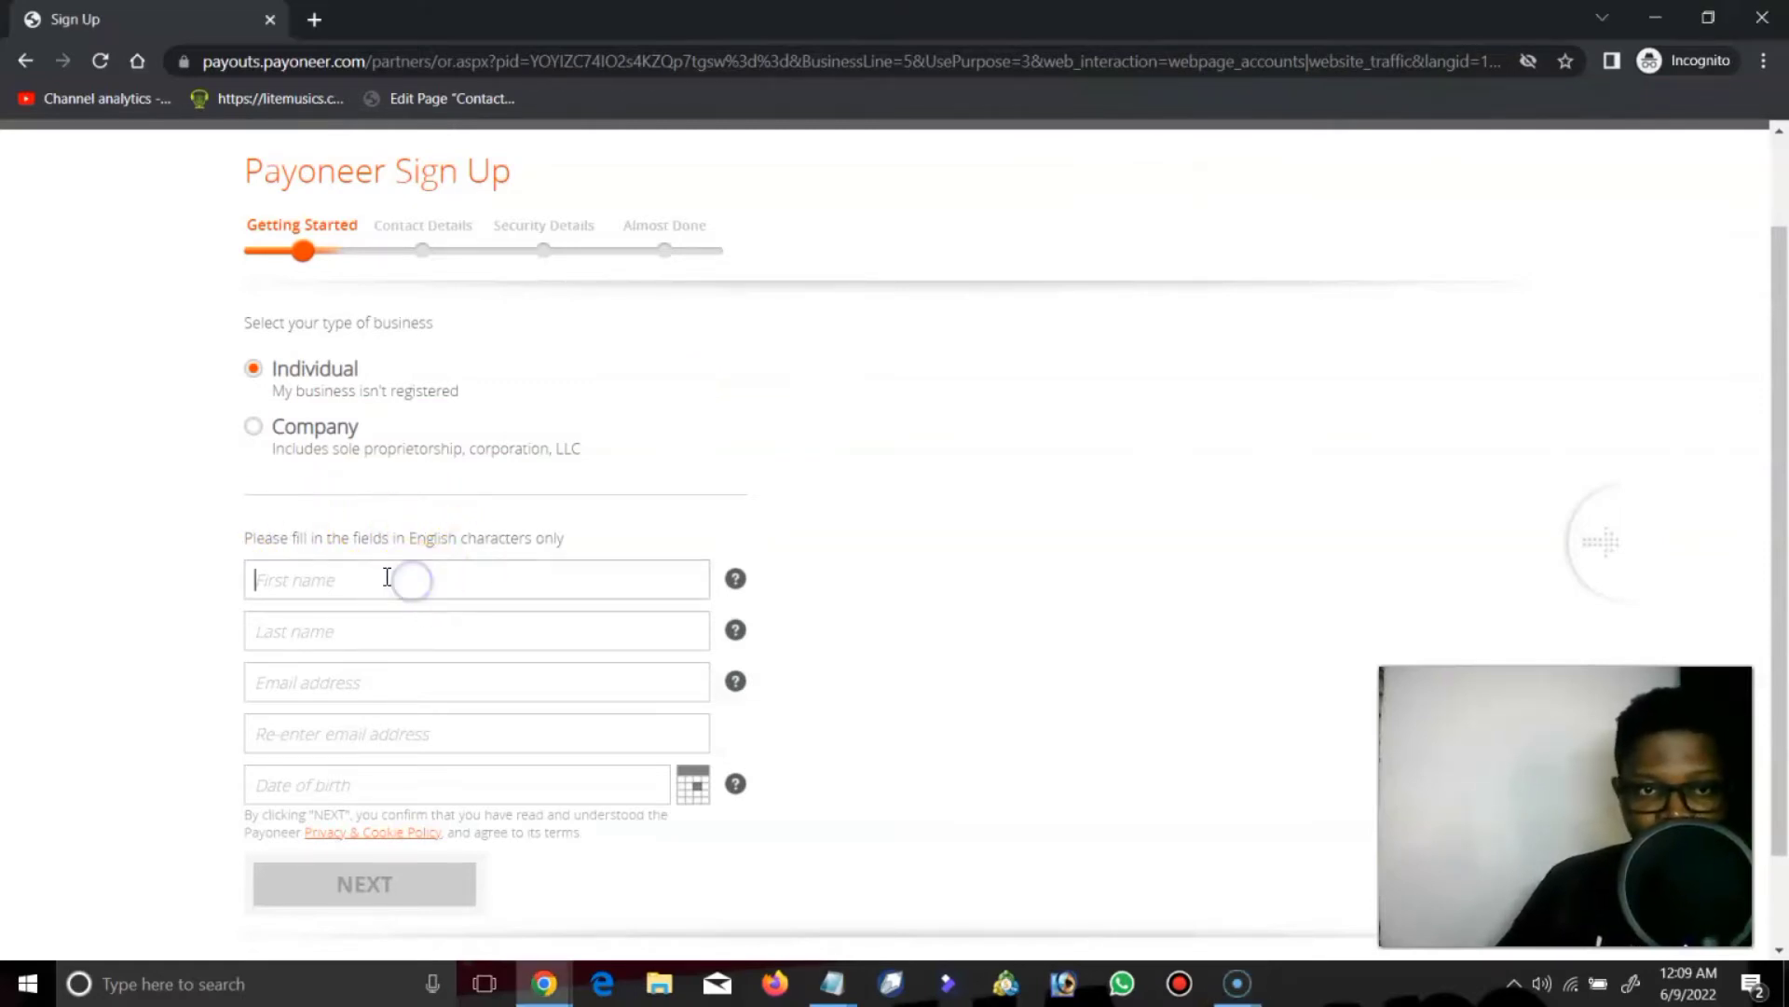
pyautogui.click(297, 631)
pyautogui.click(311, 708)
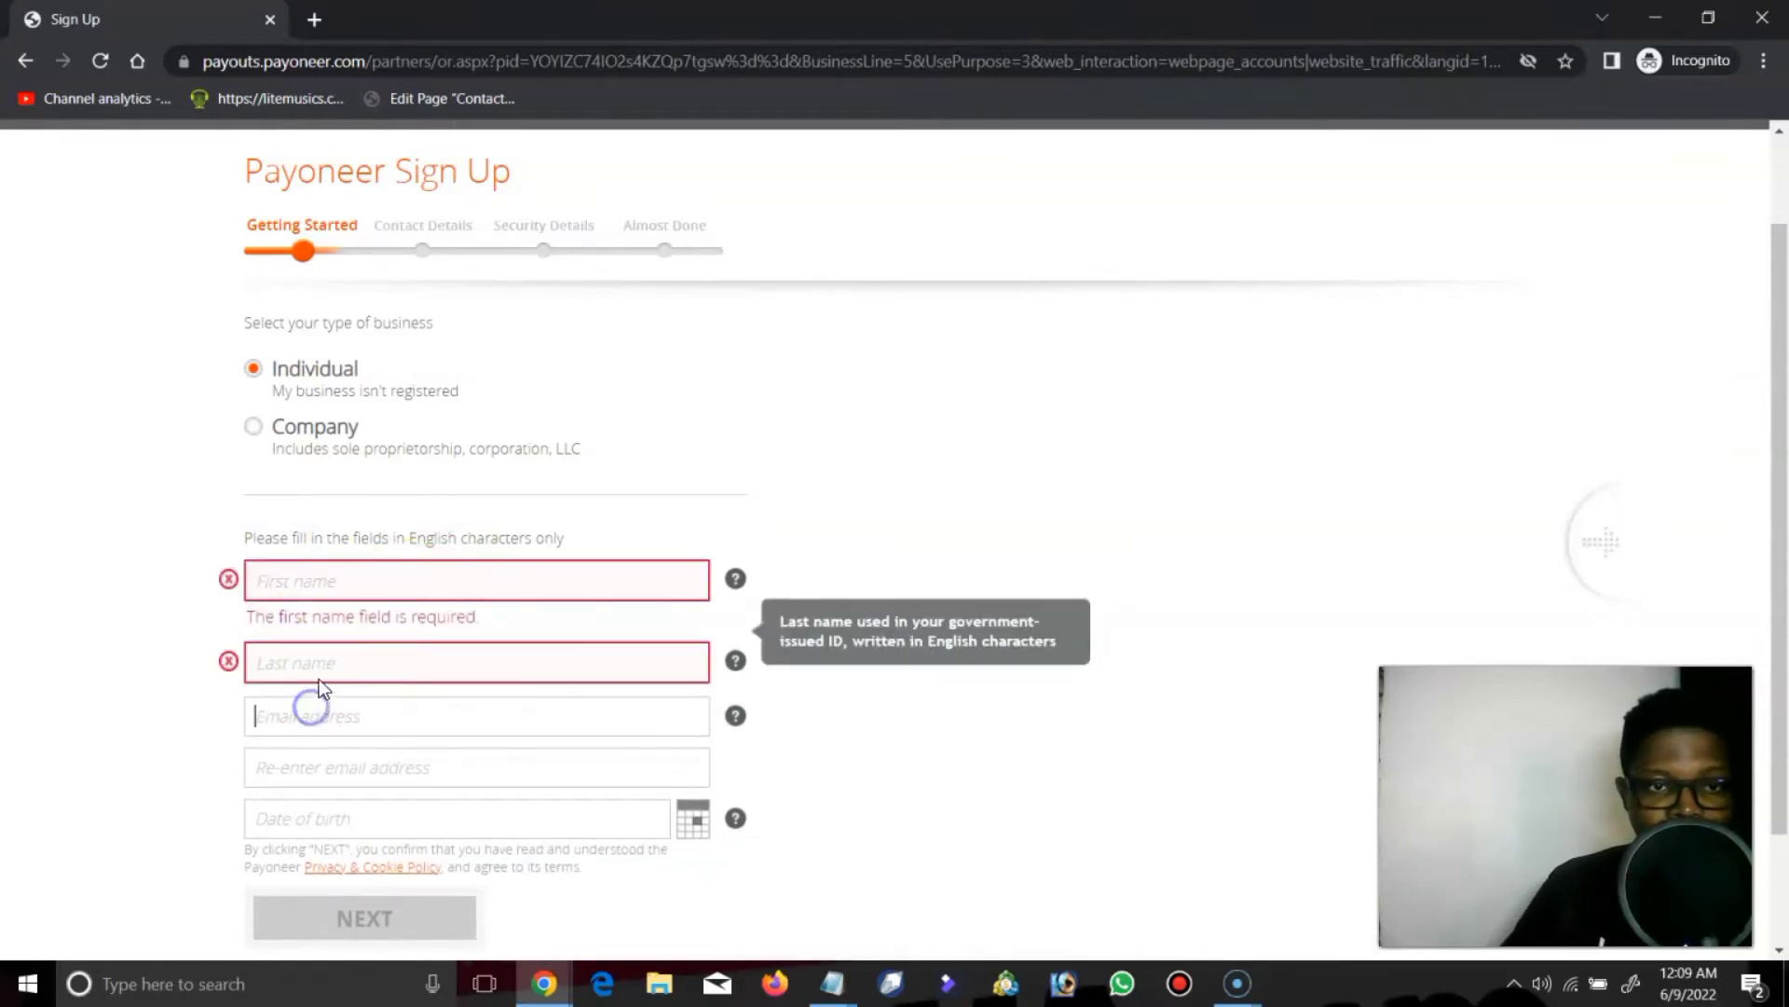
pyautogui.click(350, 781)
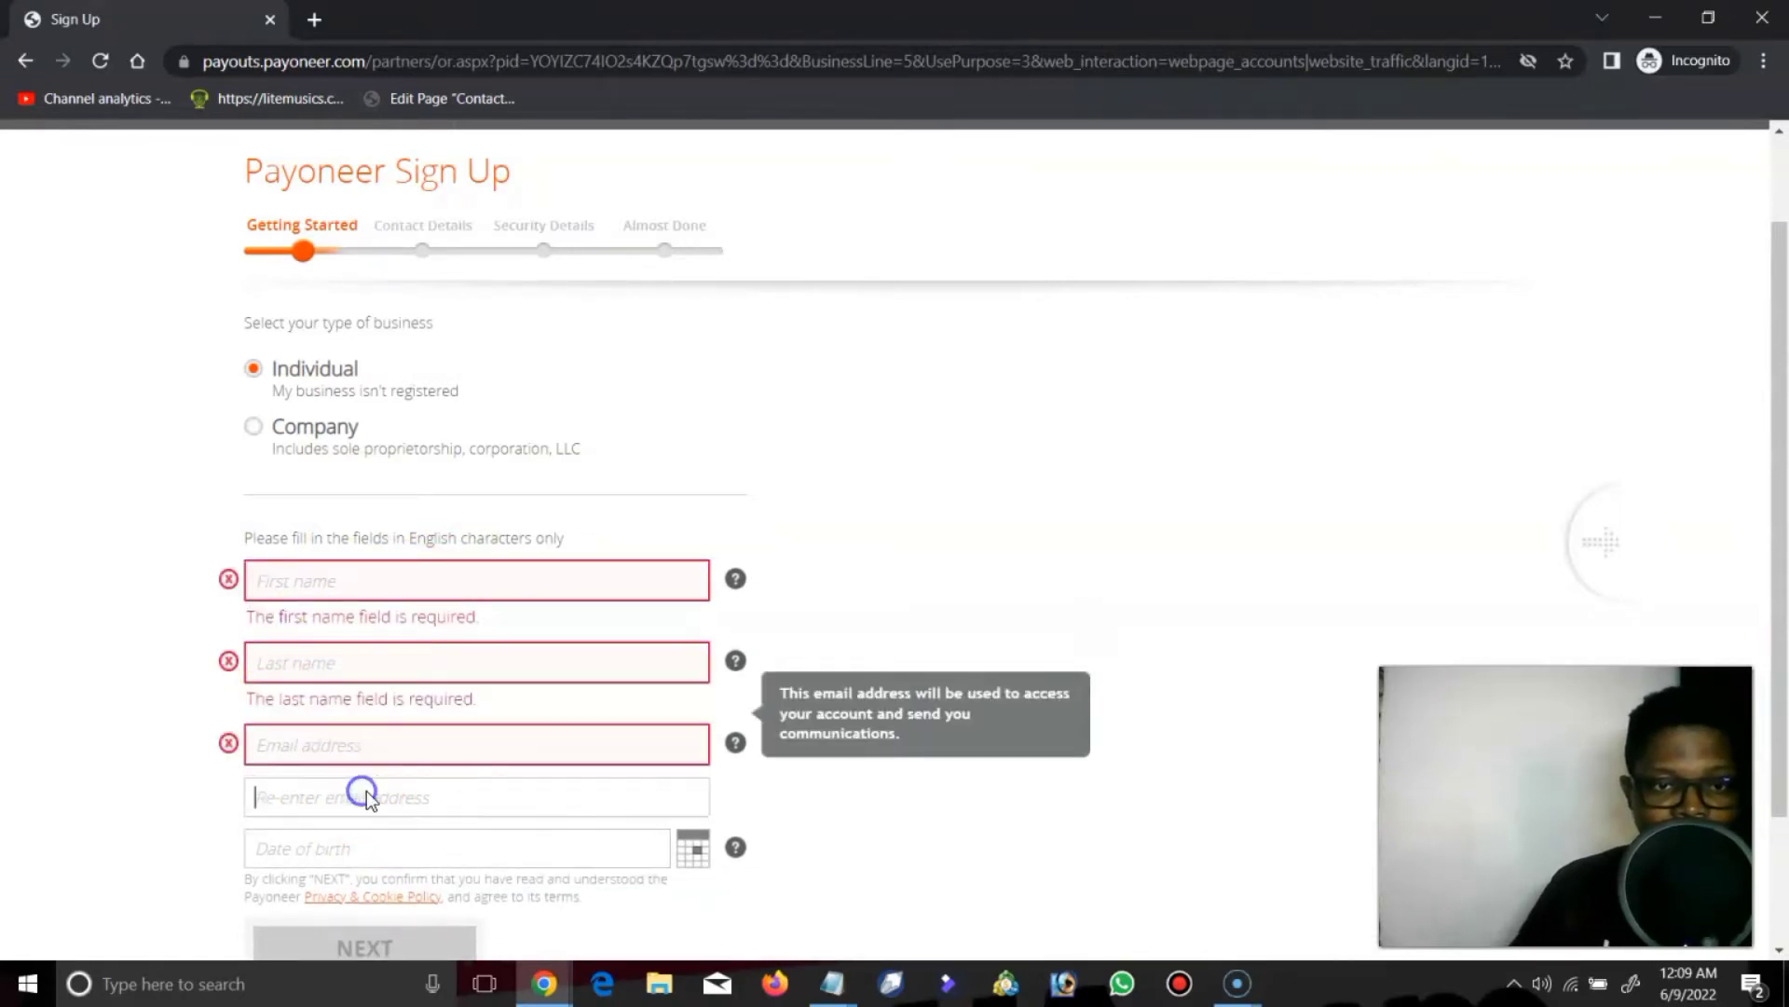
pyautogui.click(350, 772)
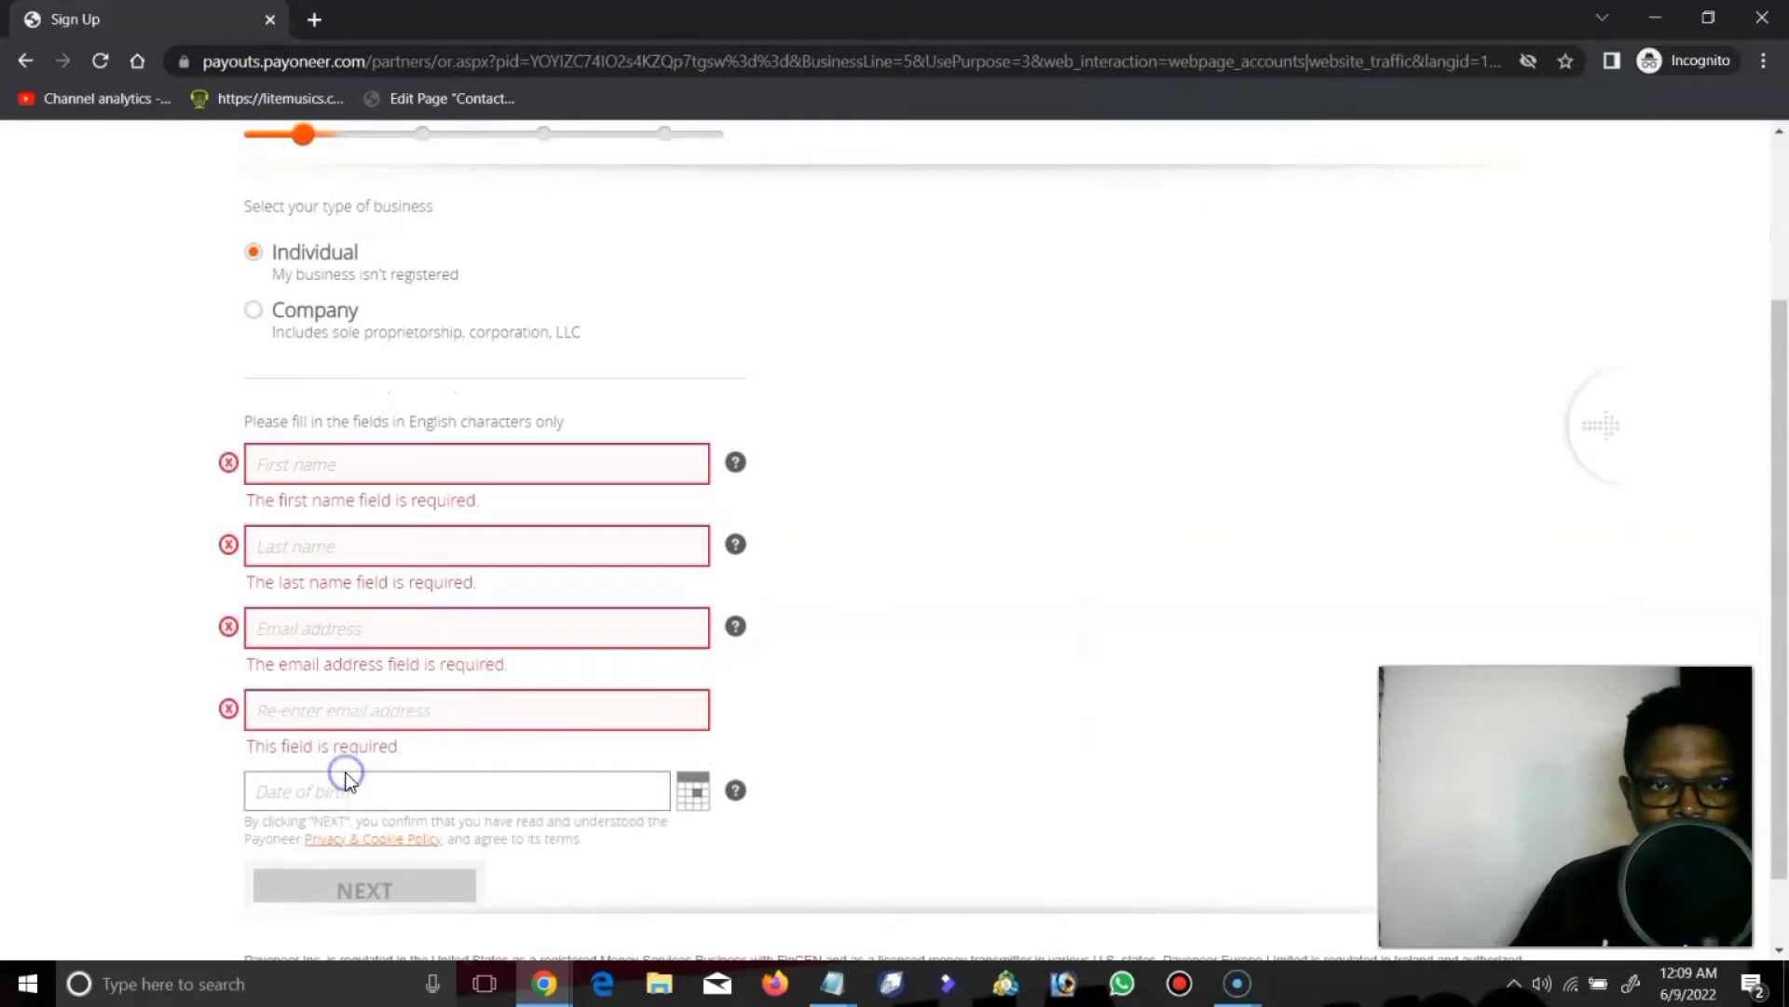
pyautogui.moveTo(447, 758); pyautogui.dragTo(520, 757)
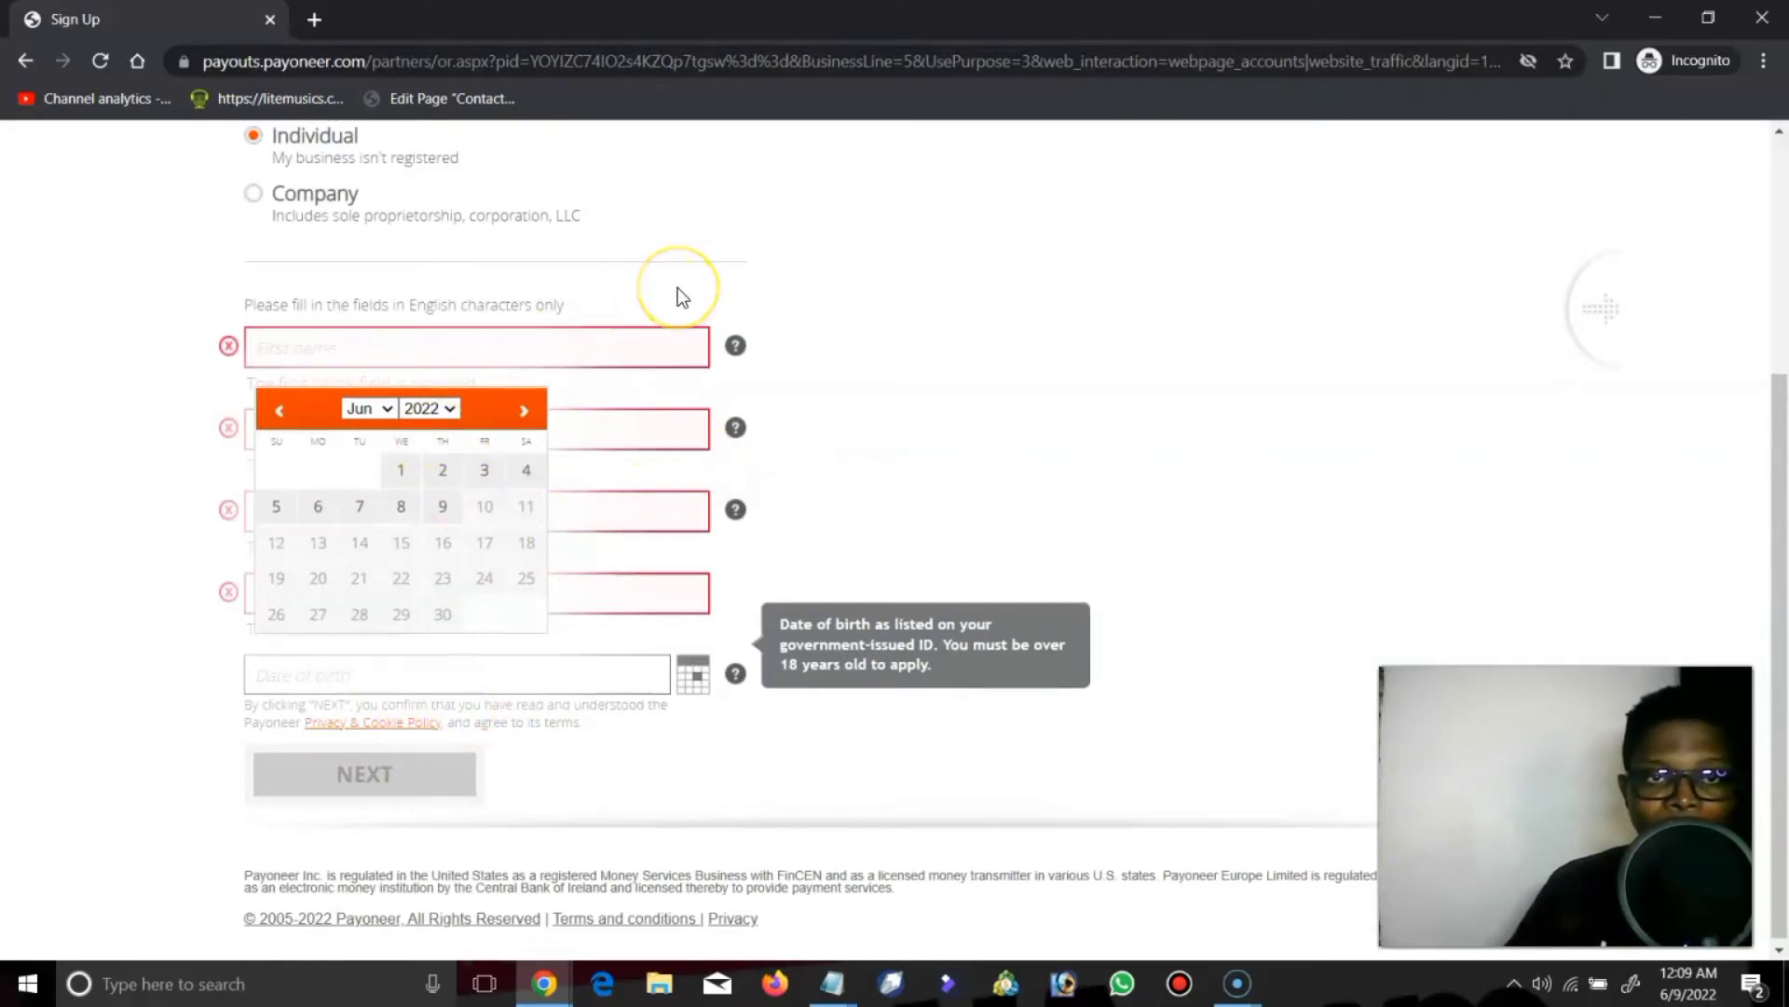
pyautogui.scroll(3, 679, 291)
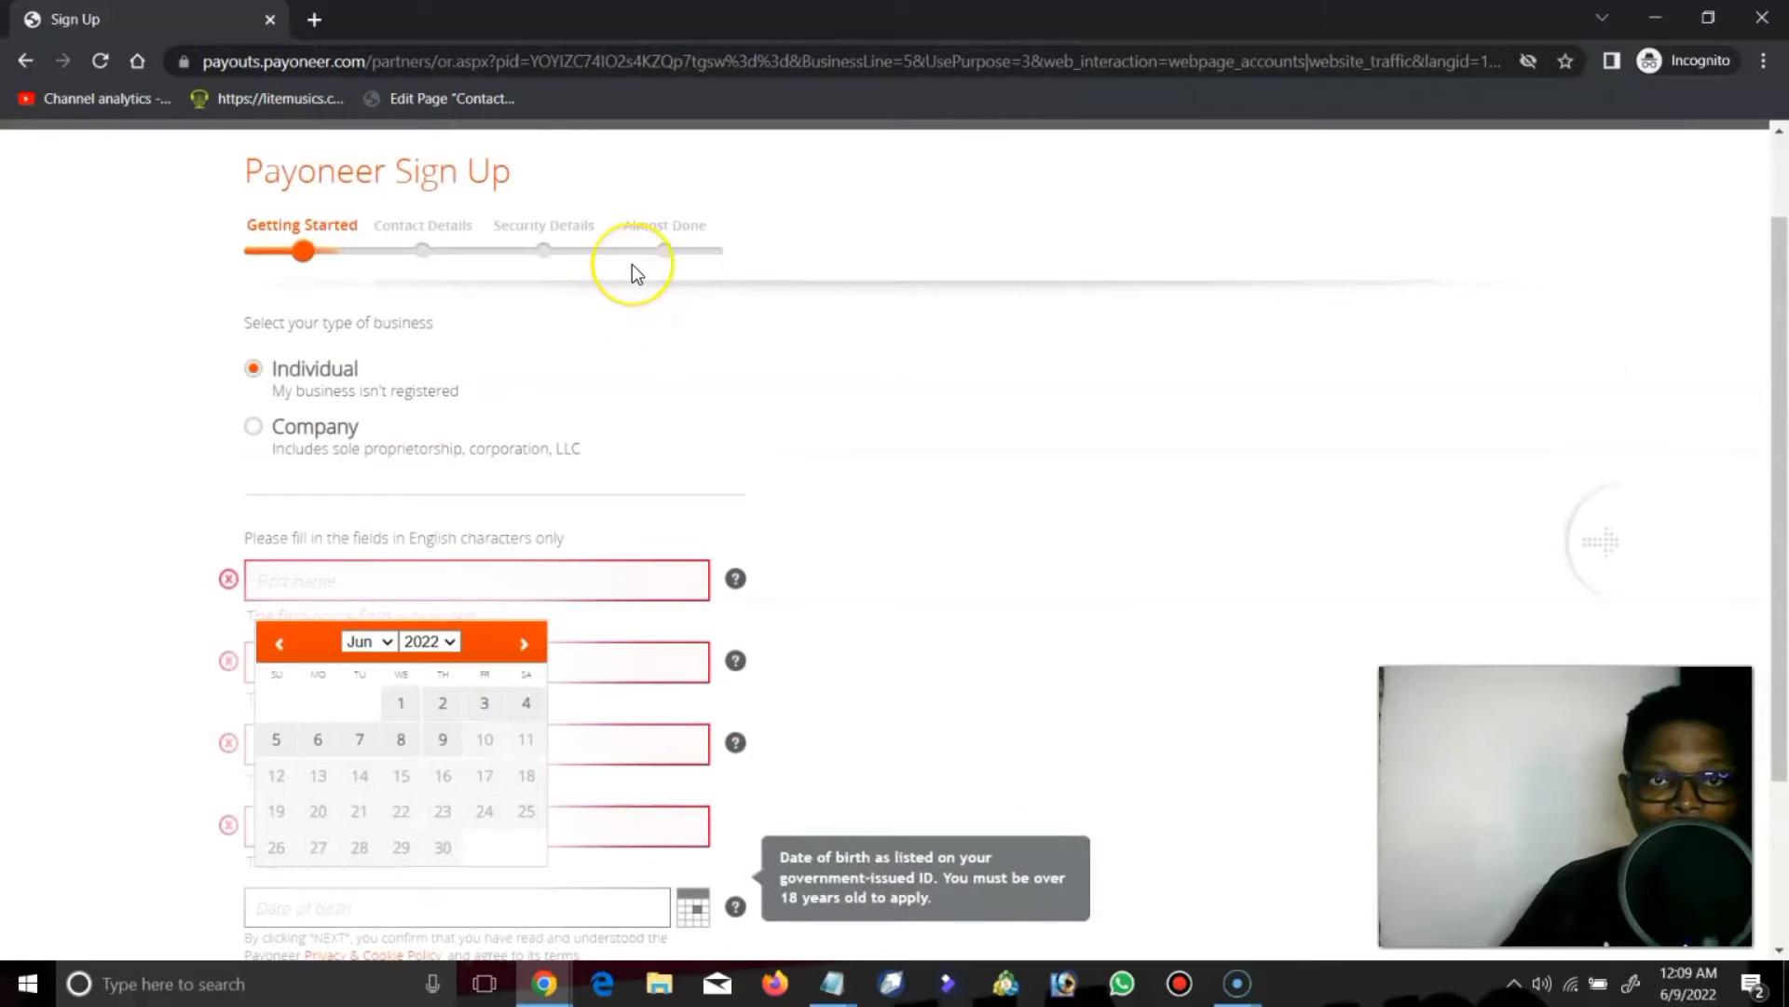
pyautogui.click(586, 283)
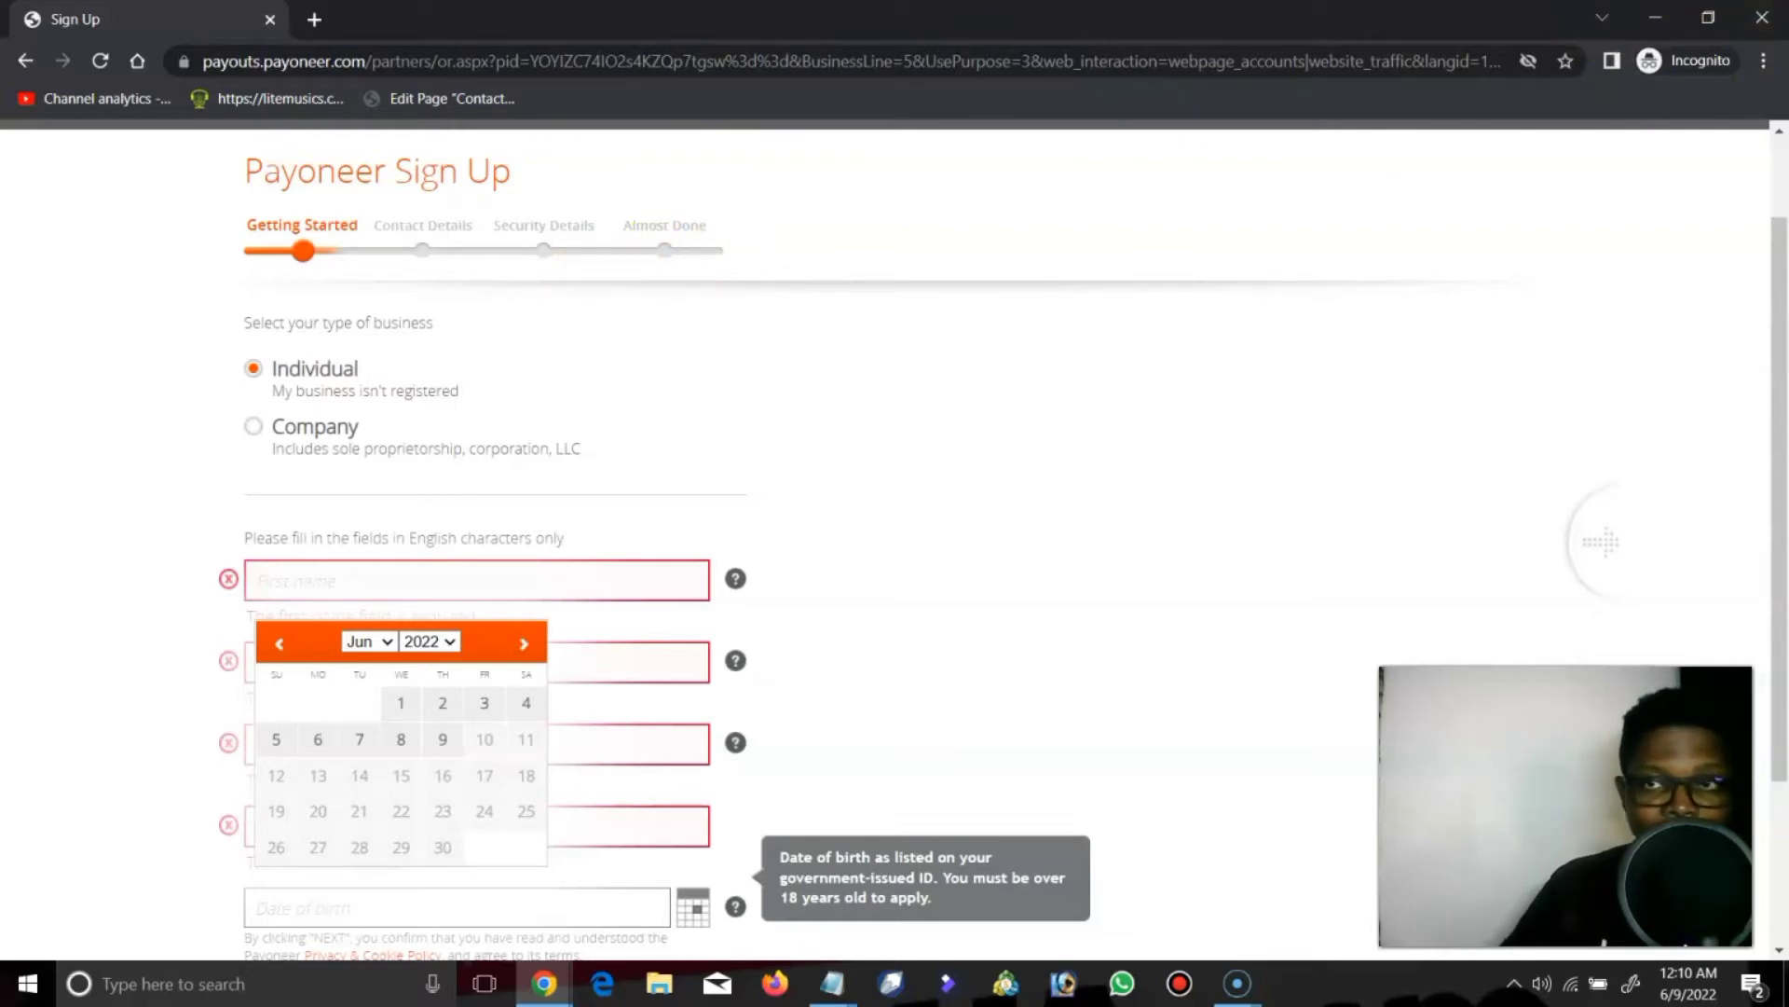
# Step: Close the incognito sign-up window and bring up the home page of the signed-in Payoneer account
pyautogui.click(1762, 18)
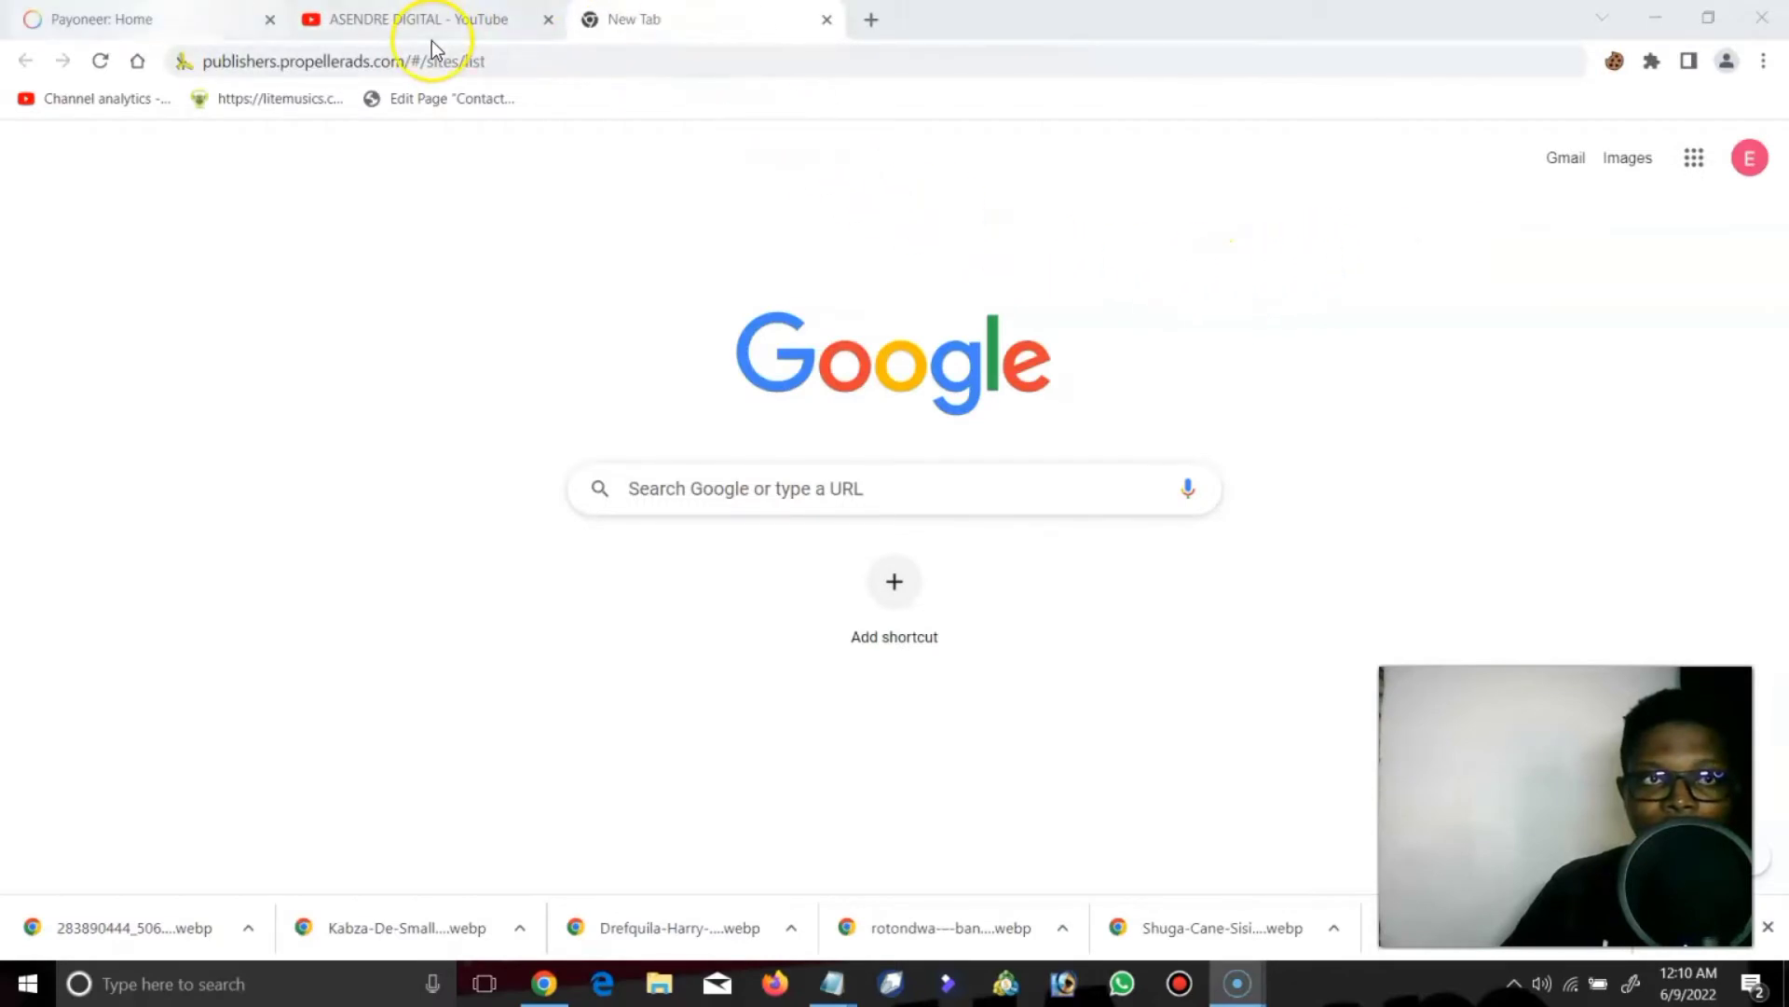
pyautogui.click(173, 26)
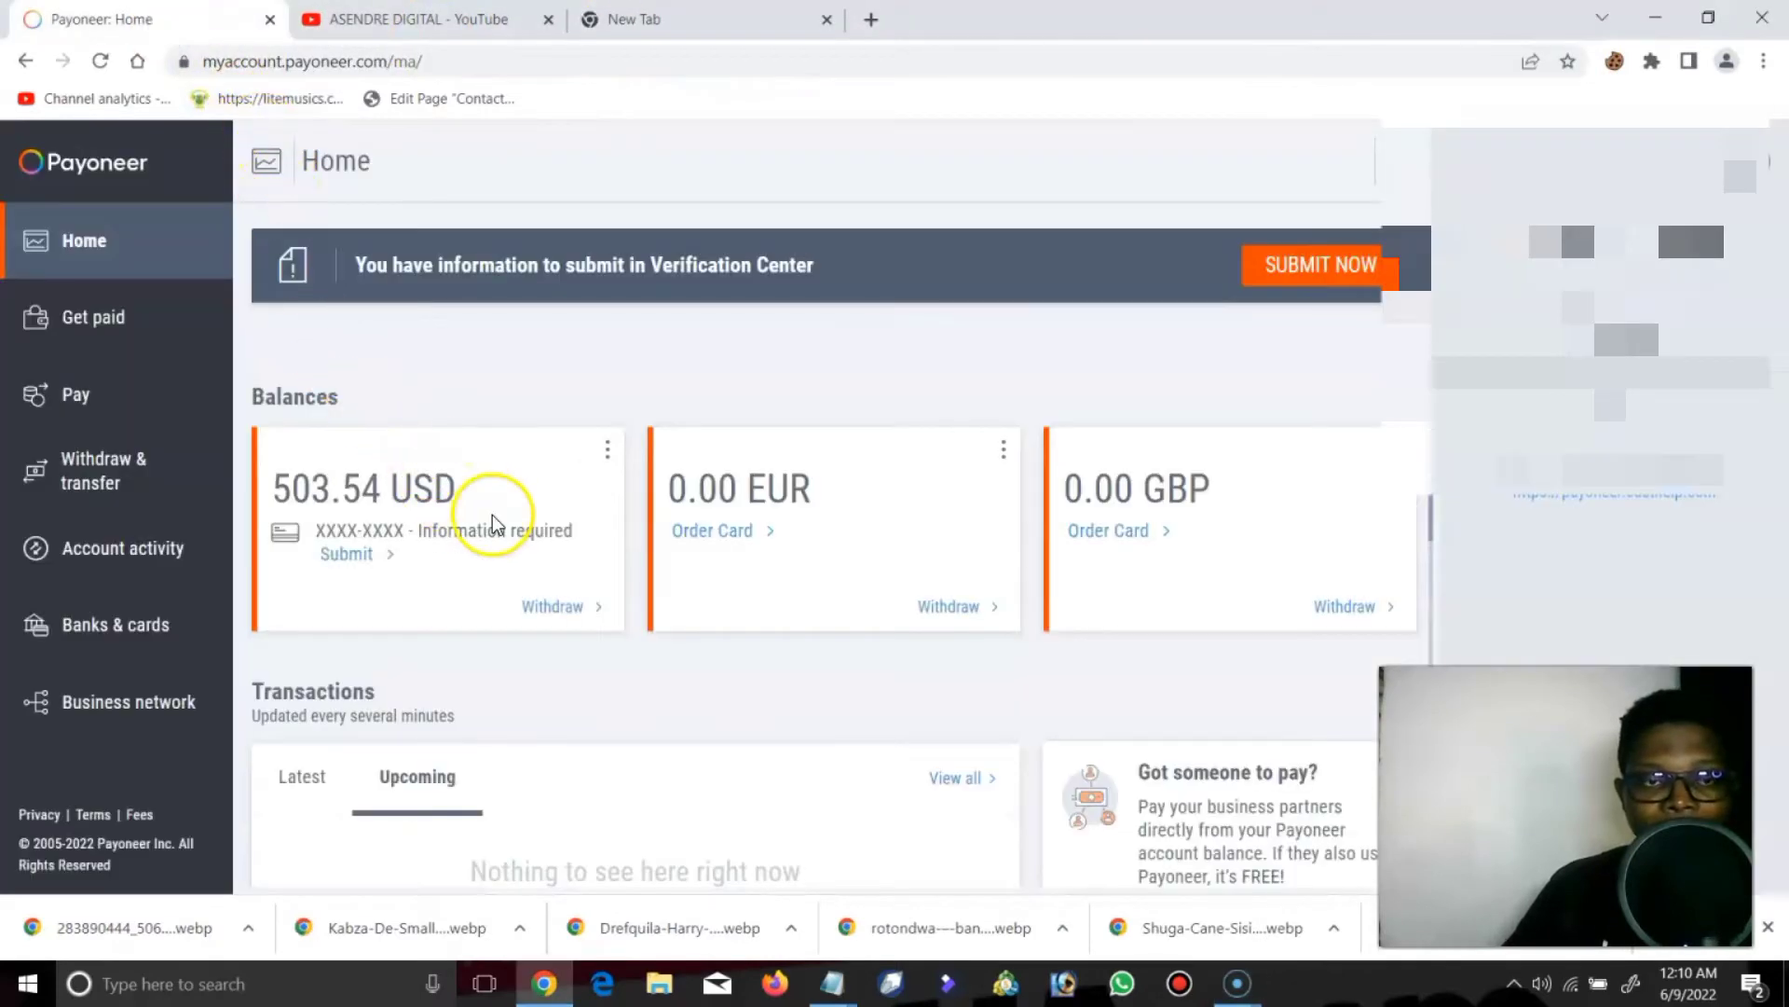
pyautogui.click(158, 585)
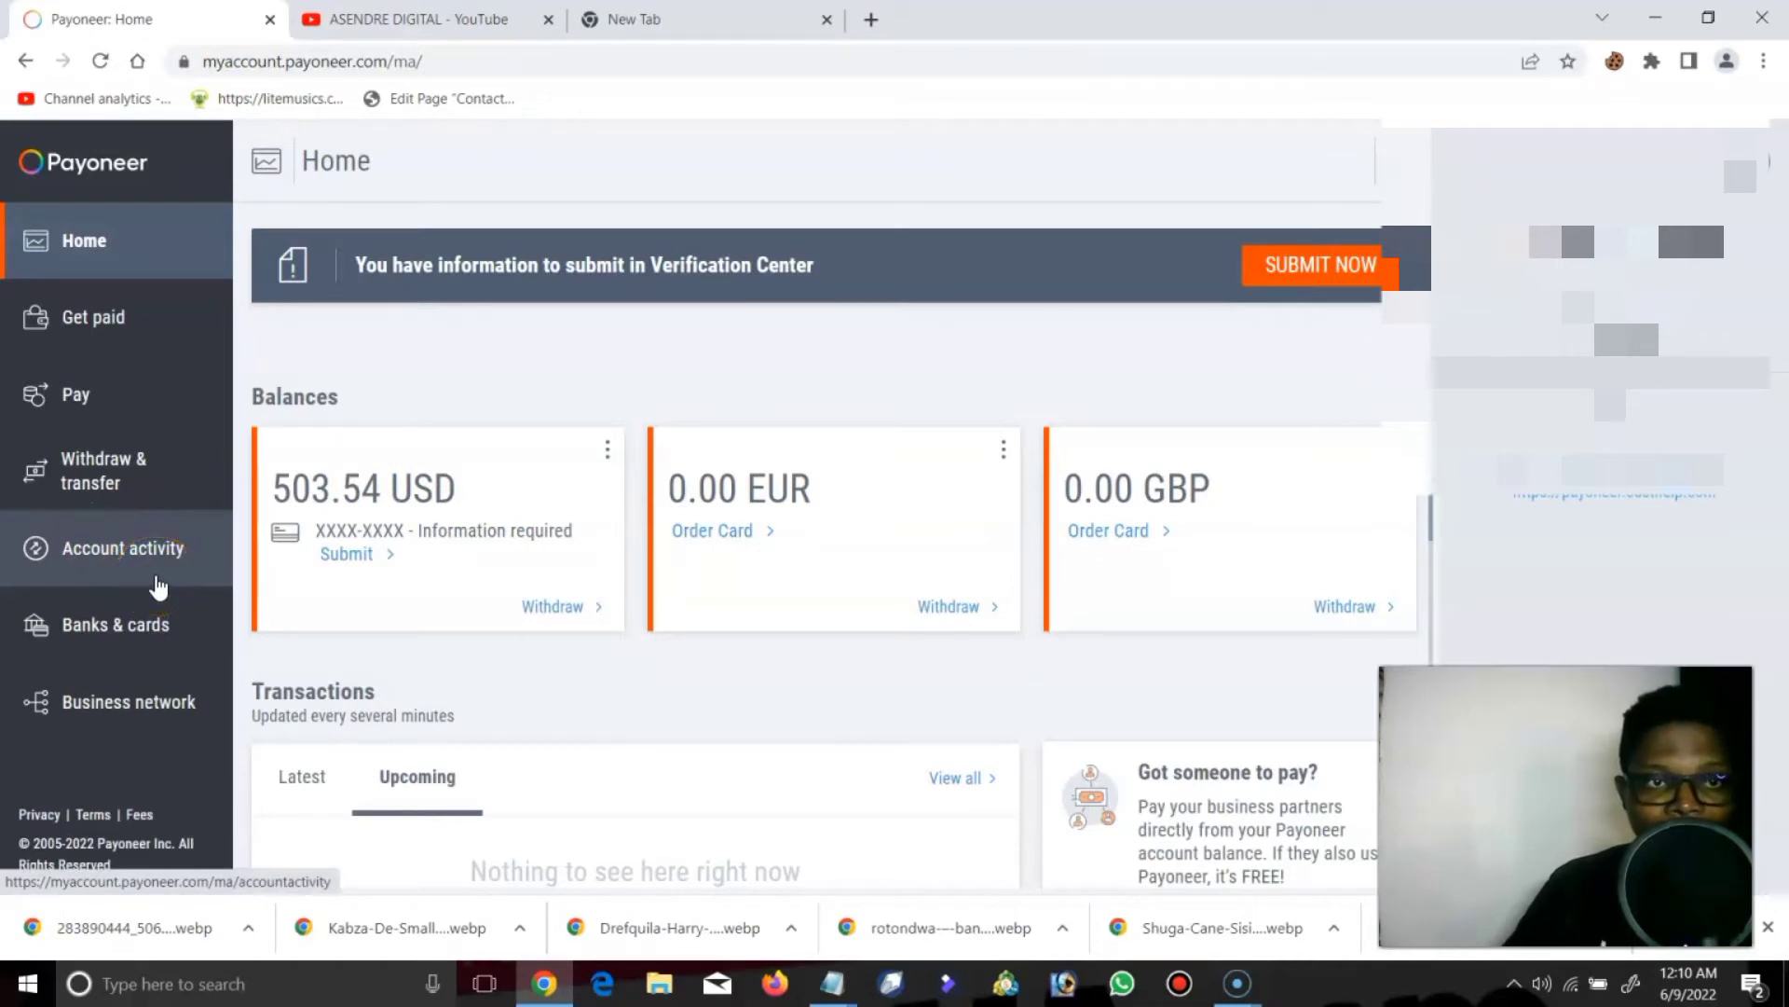
pyautogui.click(184, 565)
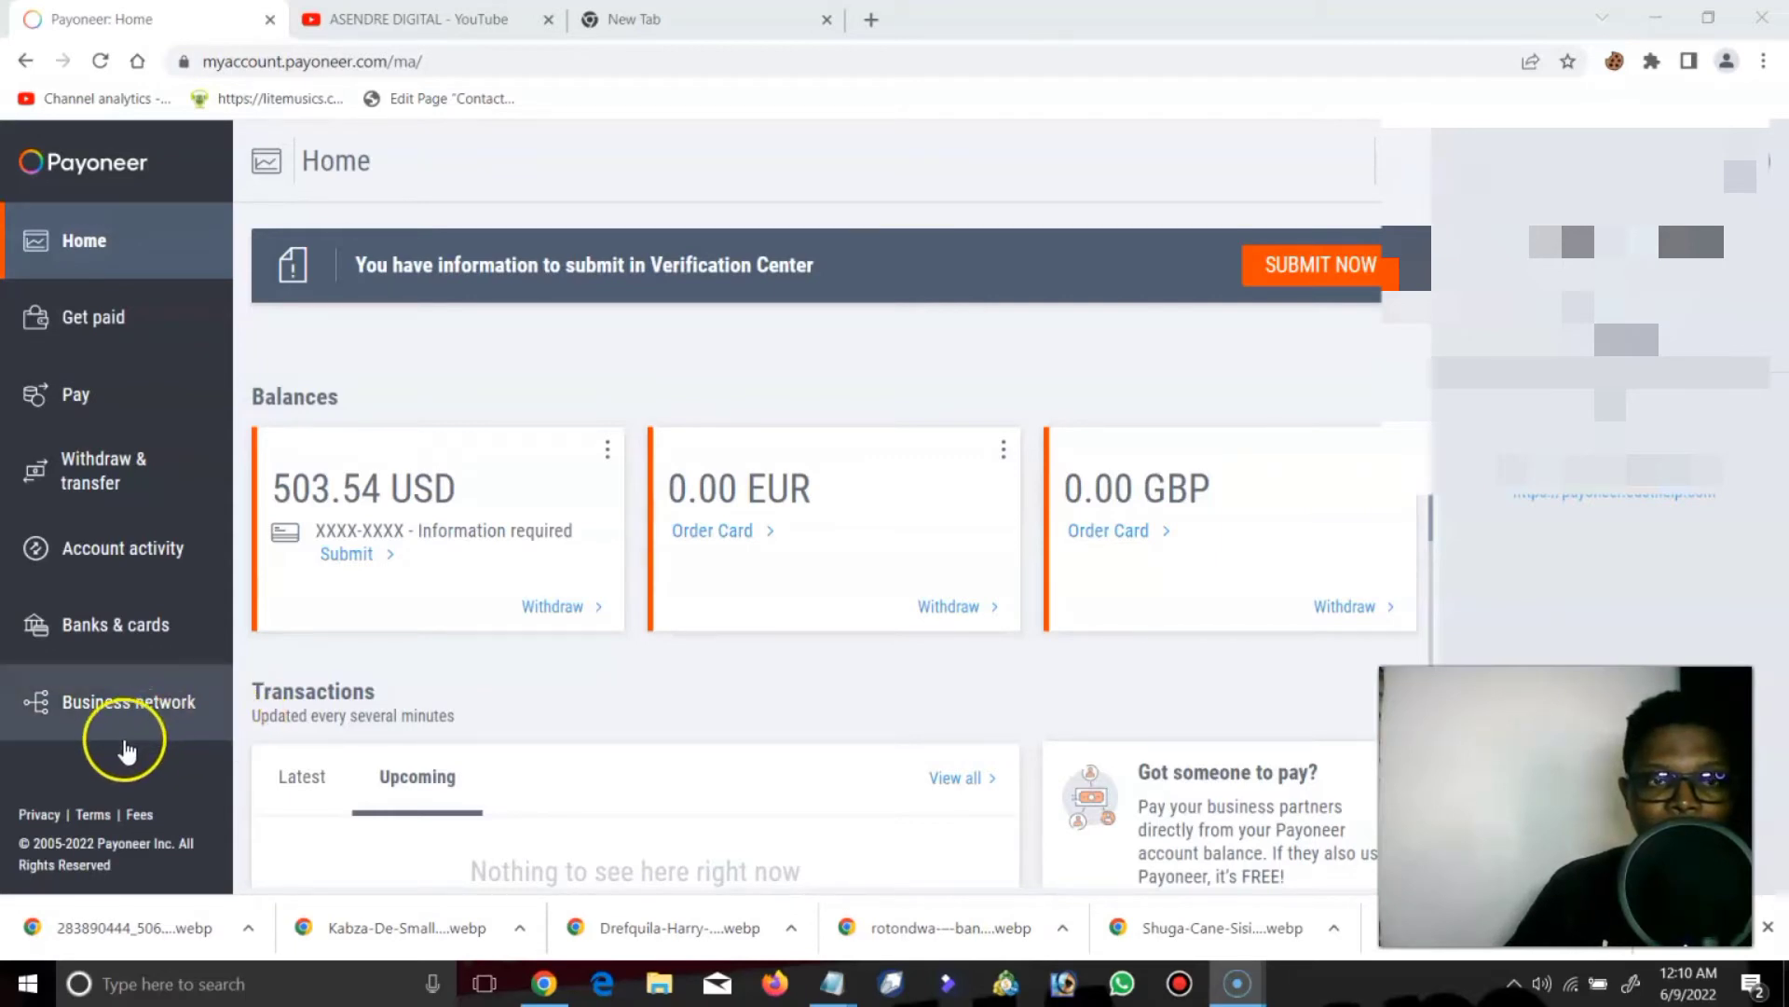
# Step: Open the Refer a friend page of the Business network section and review how the referral reward and sharing options work
pyautogui.click(128, 734)
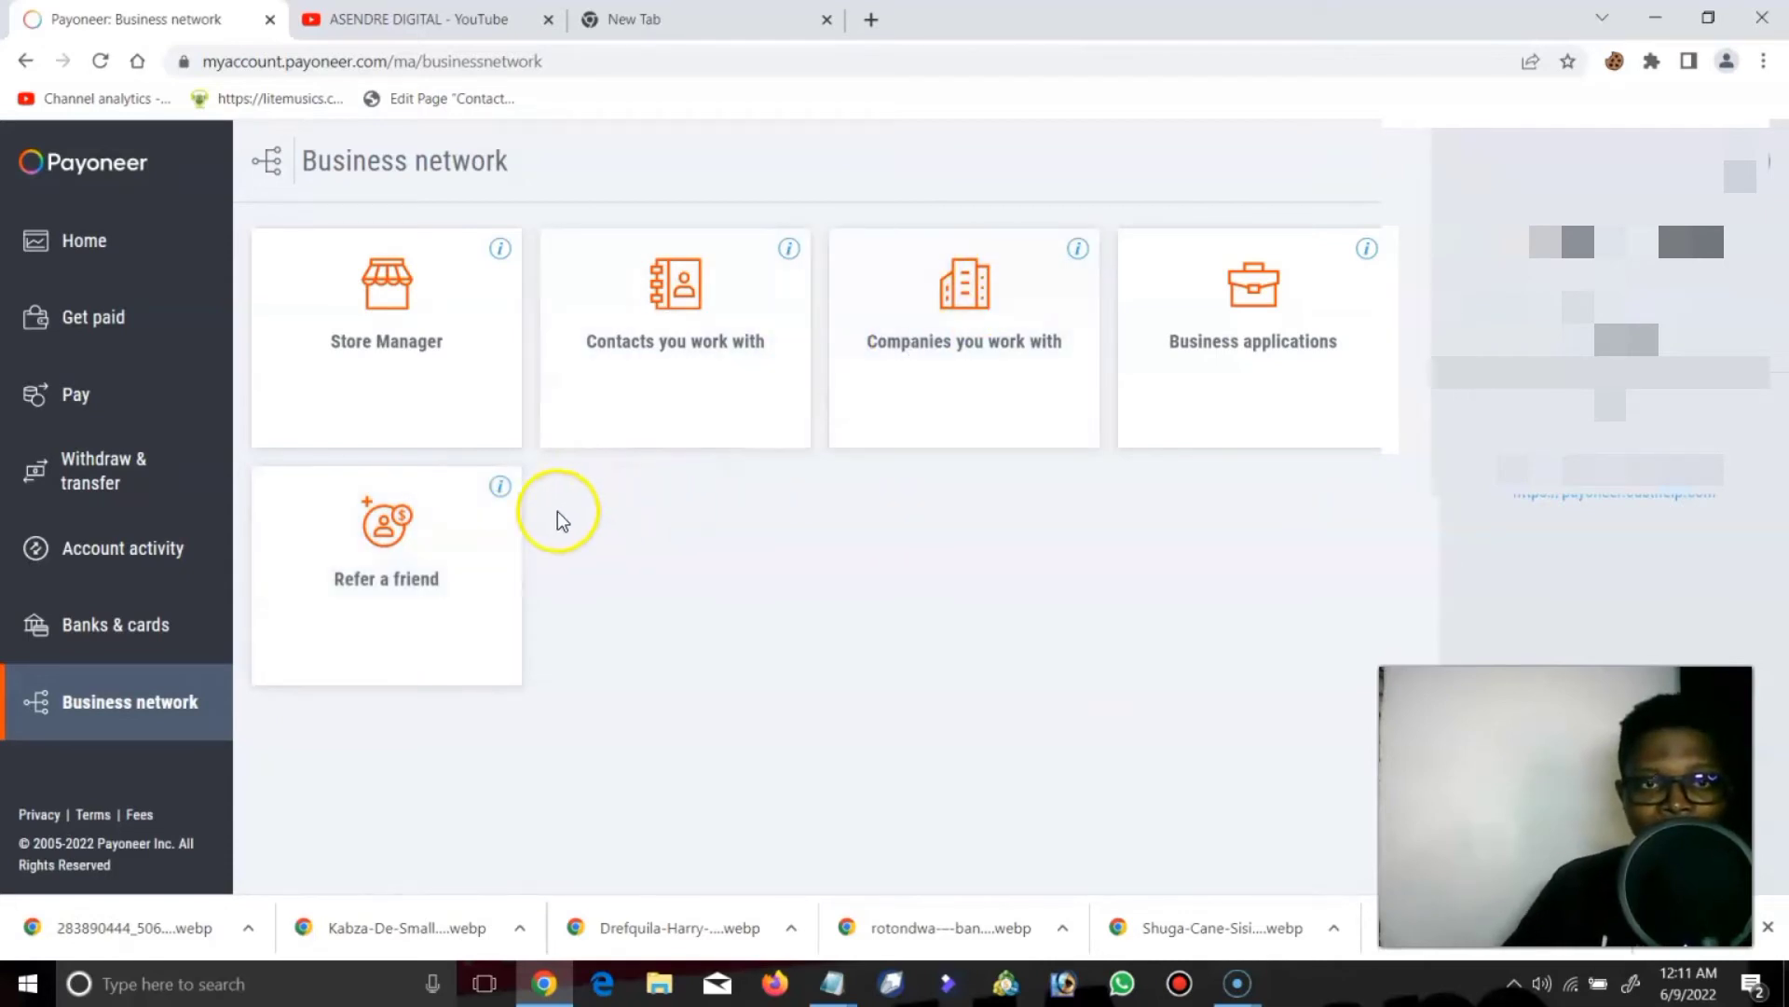
pyautogui.click(436, 608)
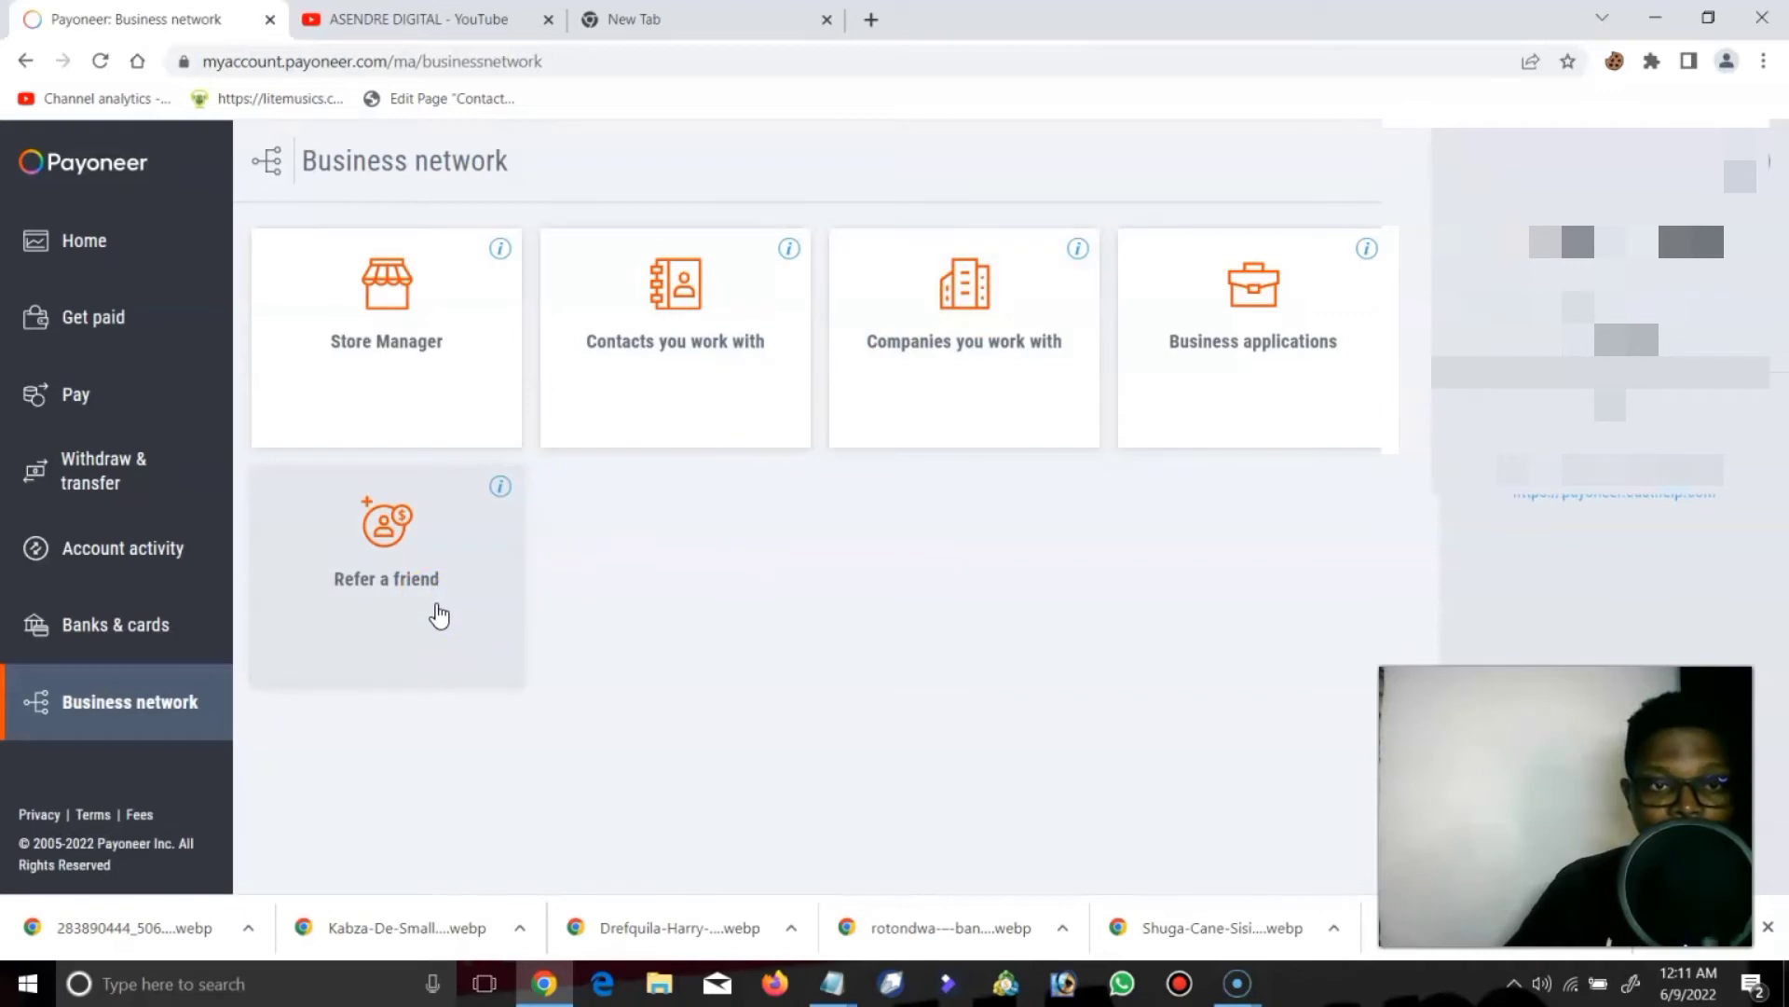
pyautogui.click(436, 604)
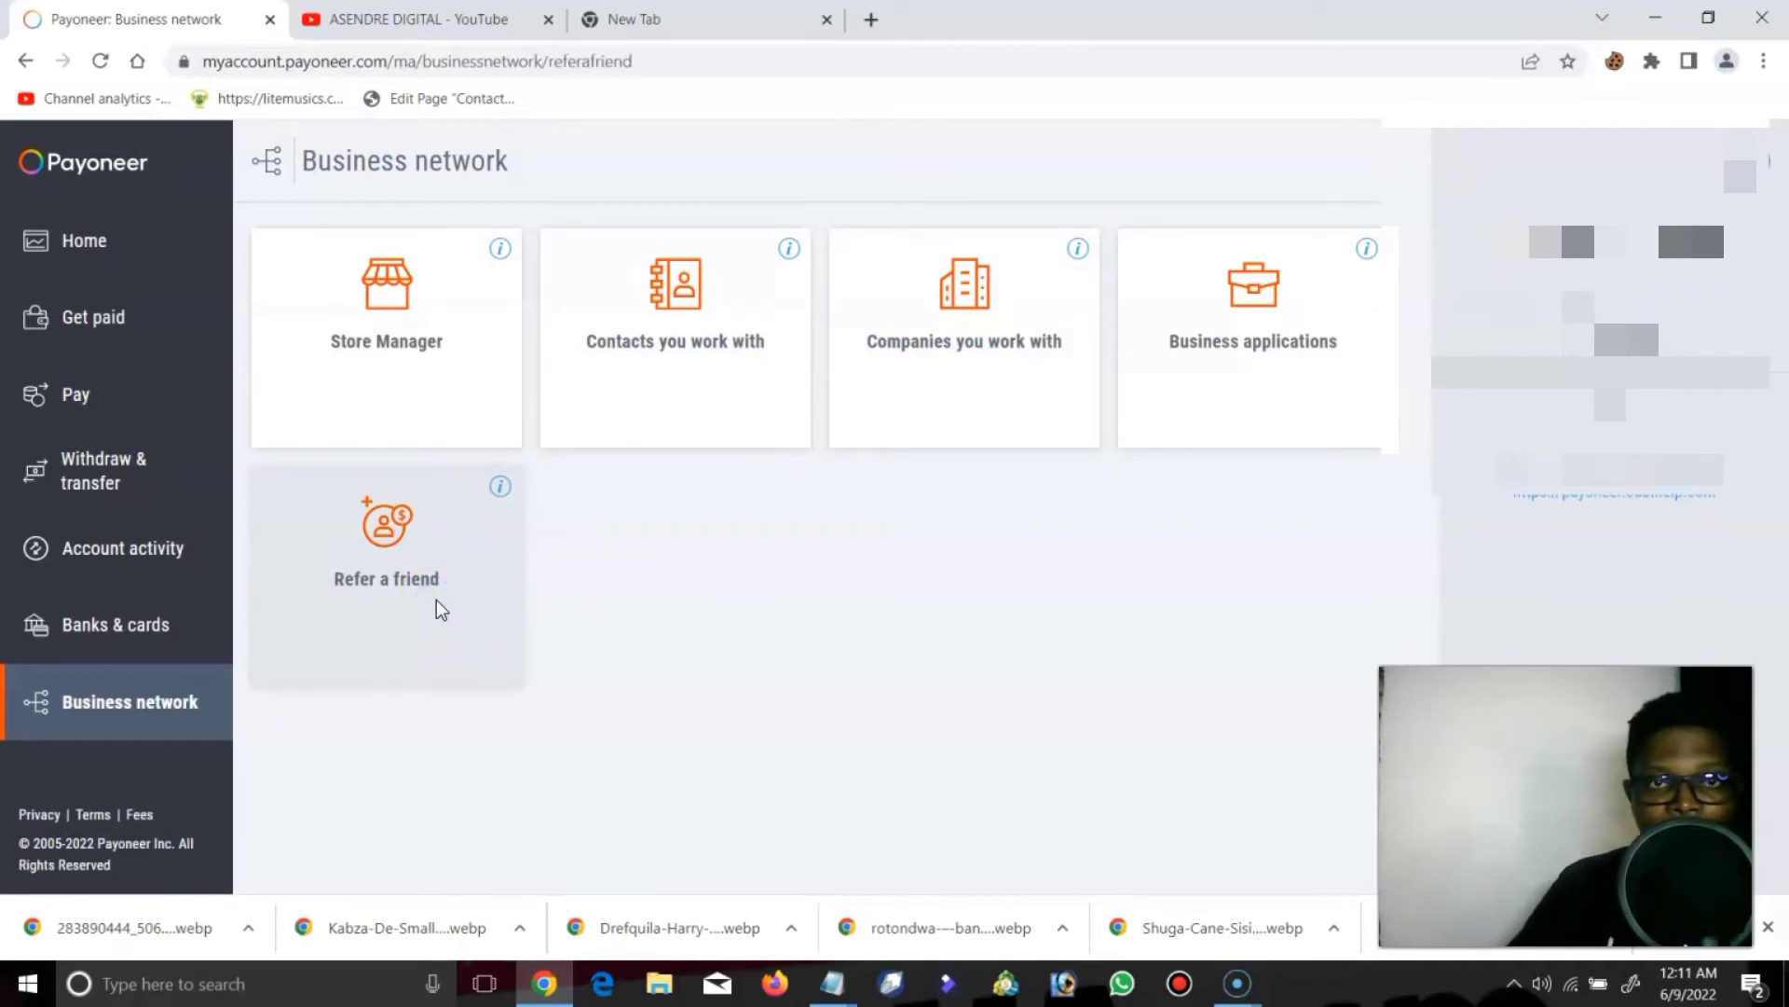
pyautogui.click(771, 347)
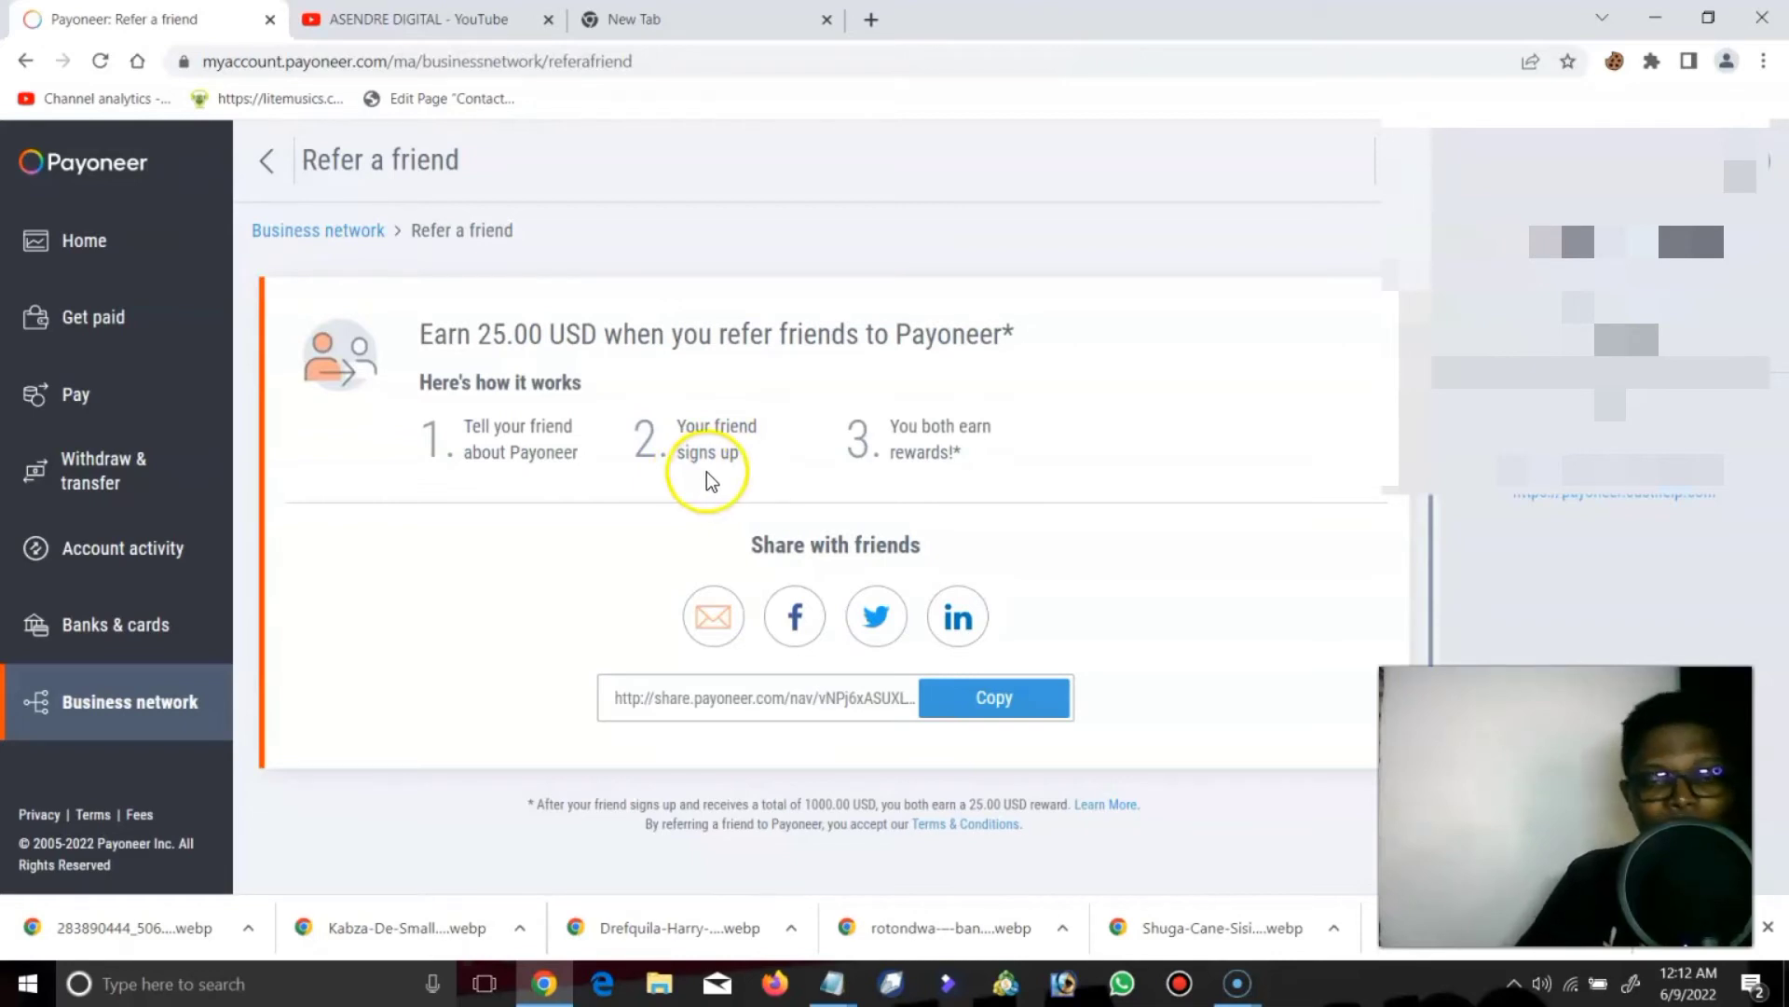
pyautogui.scroll(-1, 708, 477)
pyautogui.scroll(1, 720, 477)
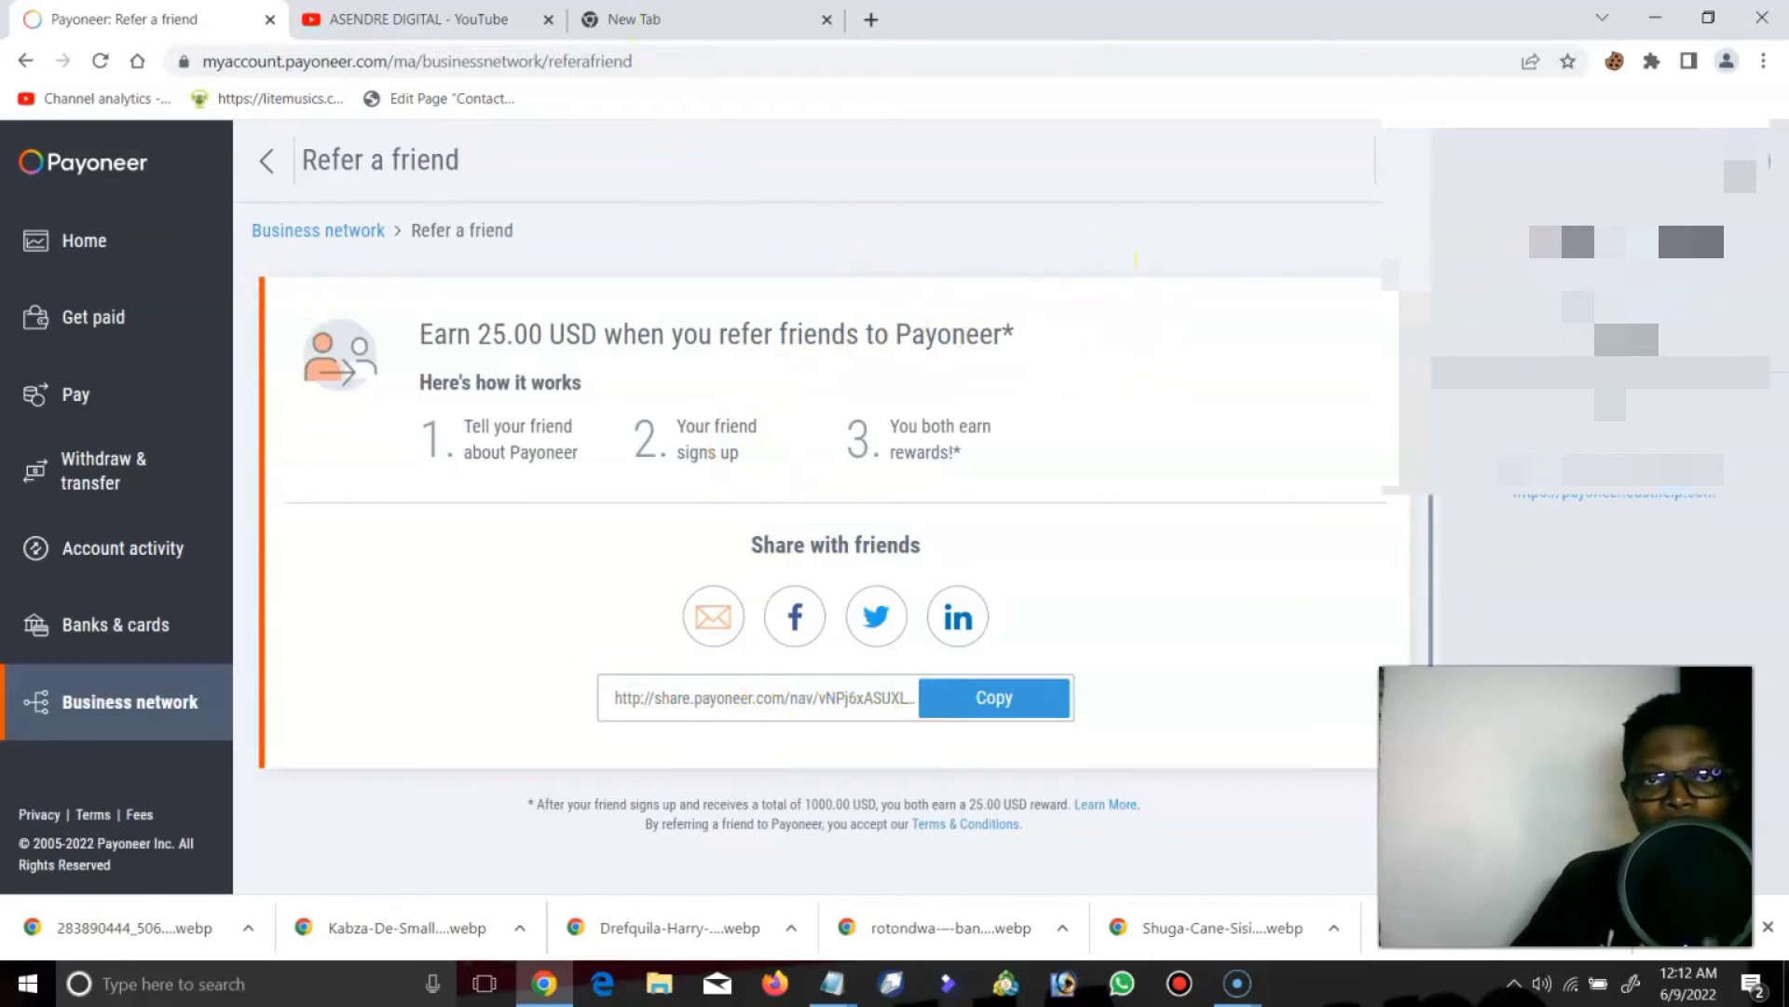
# Step: Search Google for "Payoneer afilitate 25$ commision" in the blank tab and look through the referral and affiliate results
pyautogui.click(658, 20)
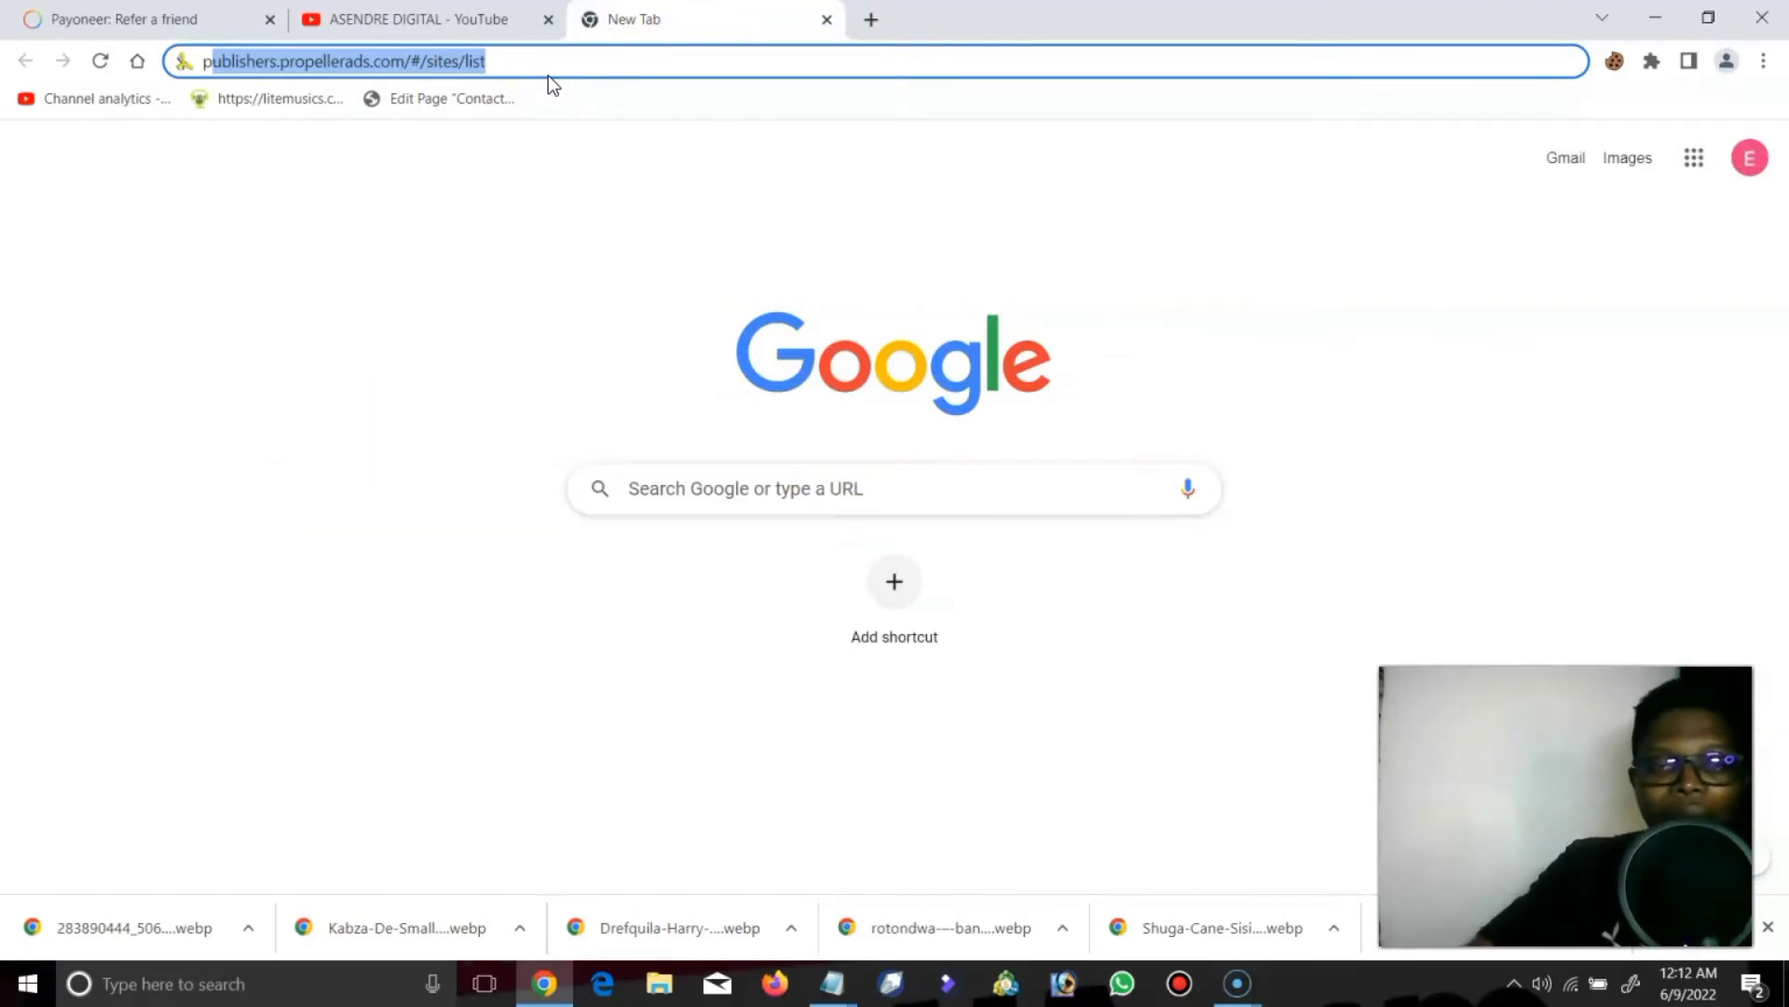
pyautogui.write('pay')
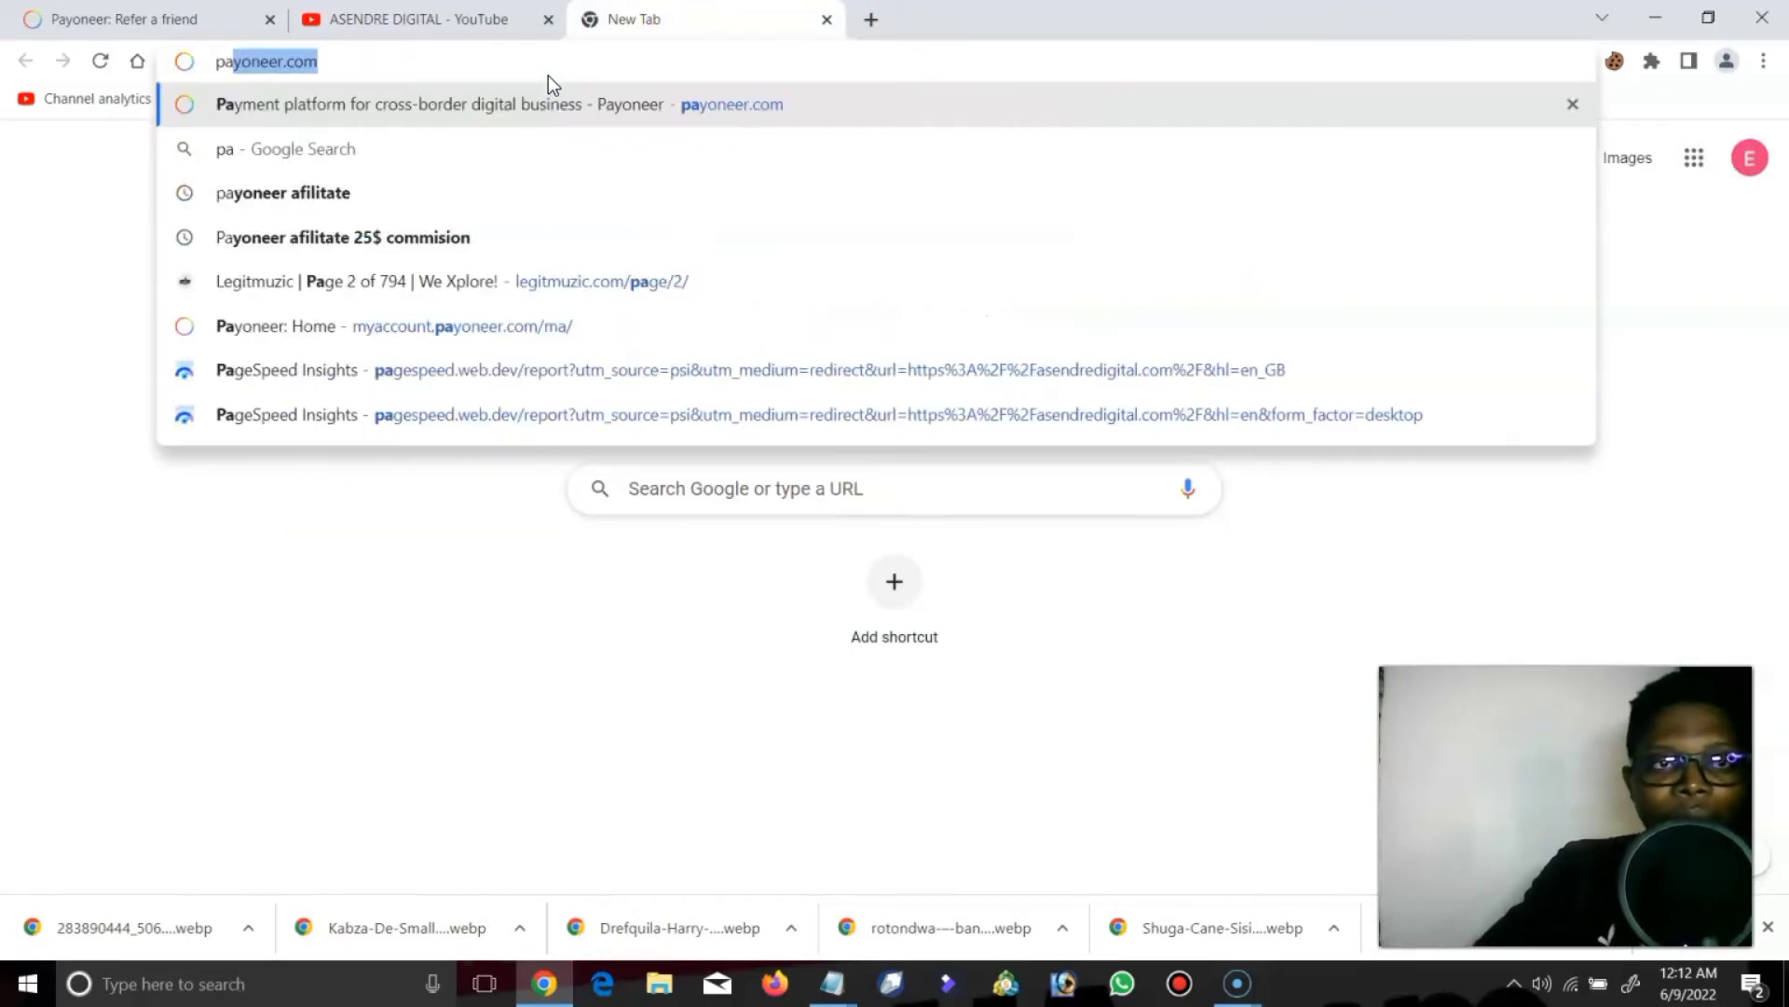
pyautogui.write('on')
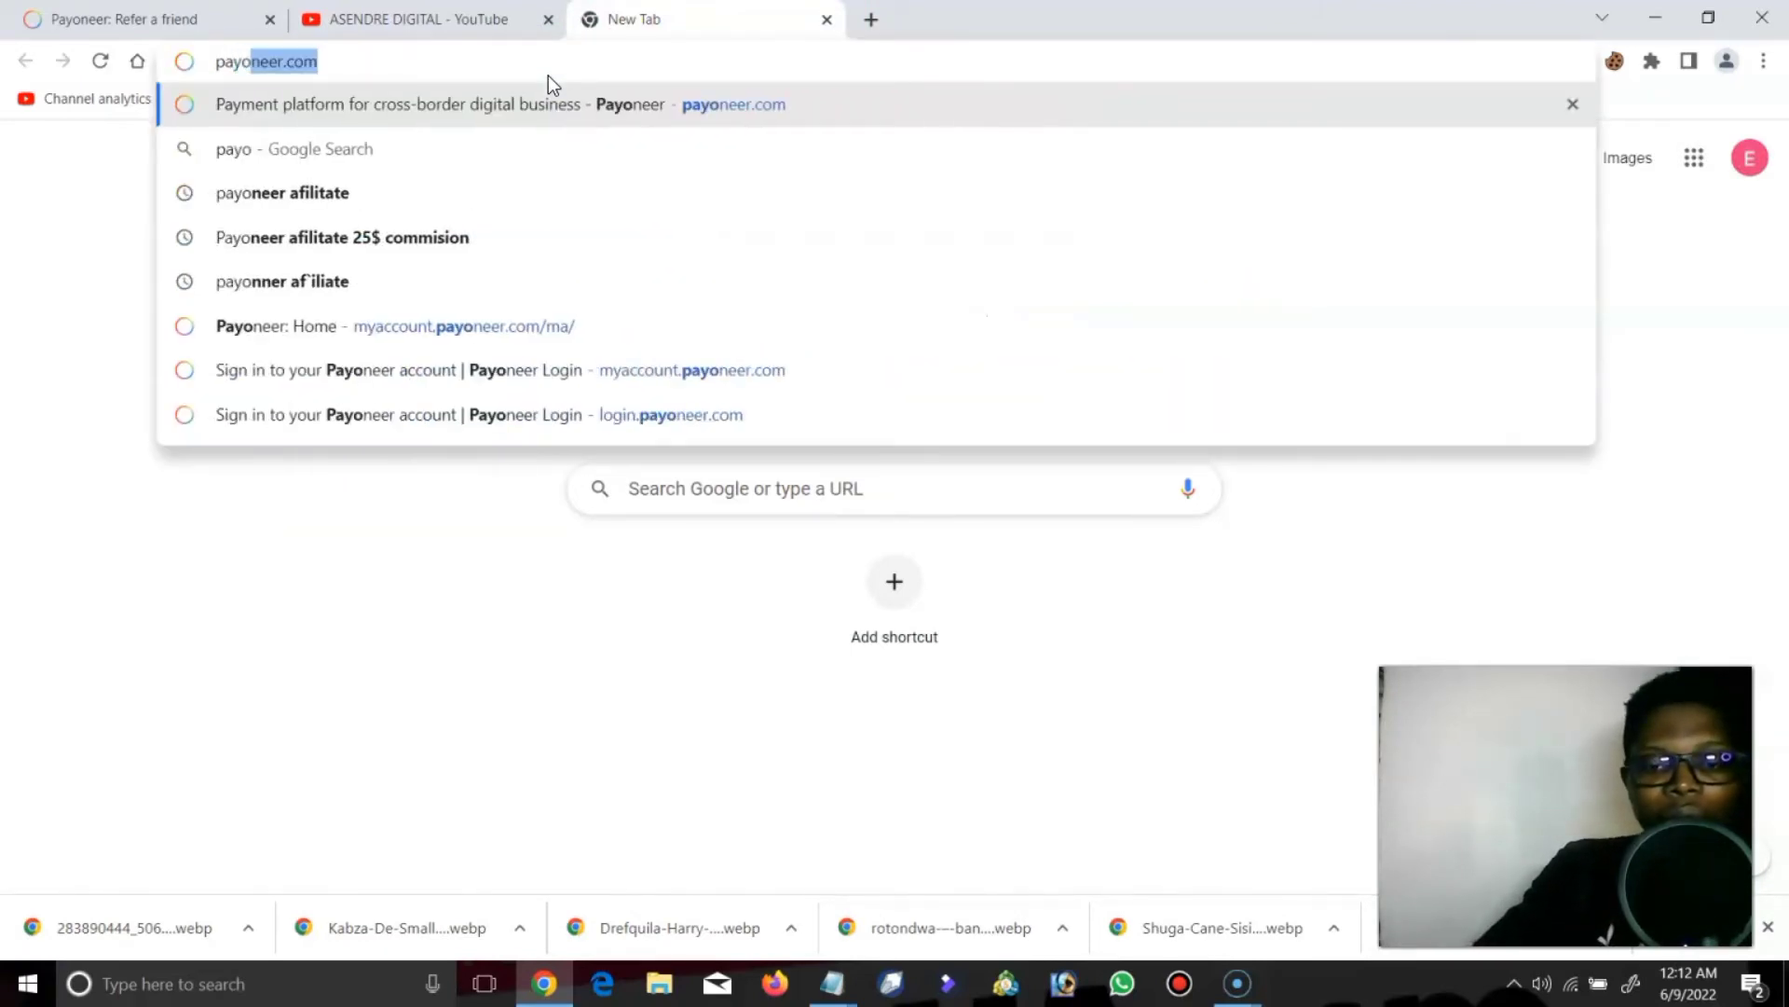
pyautogui.write('e')
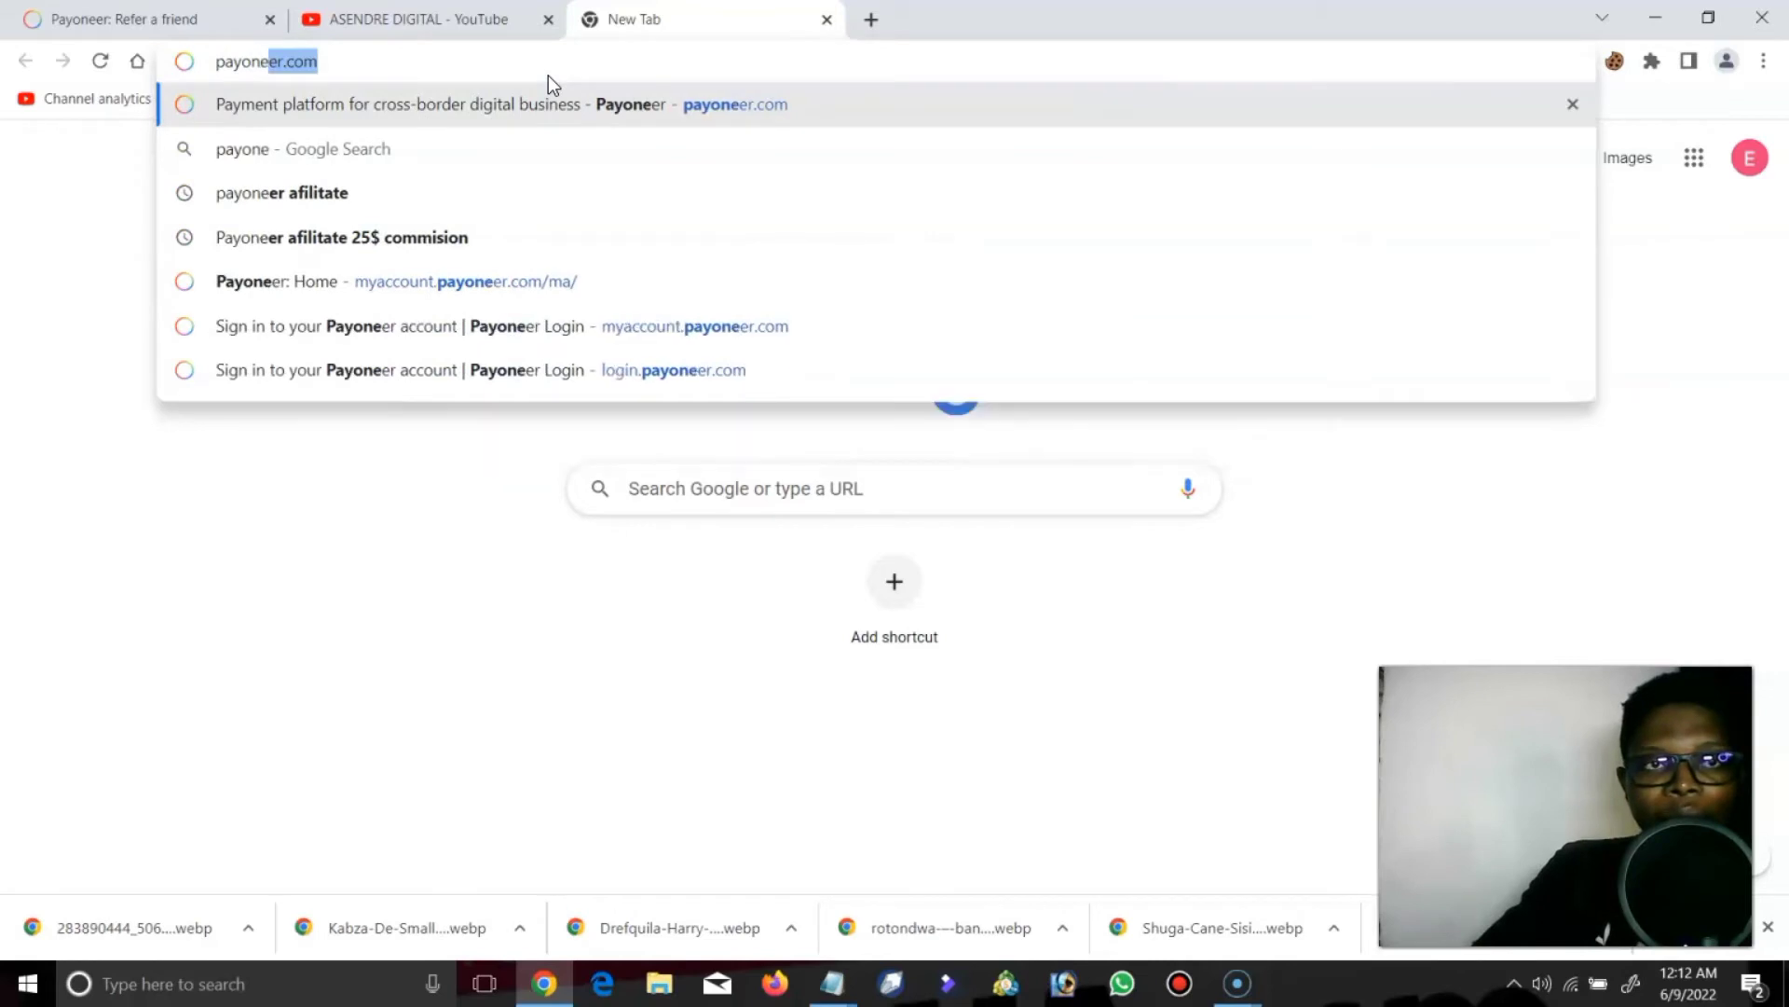
pyautogui.write('er')
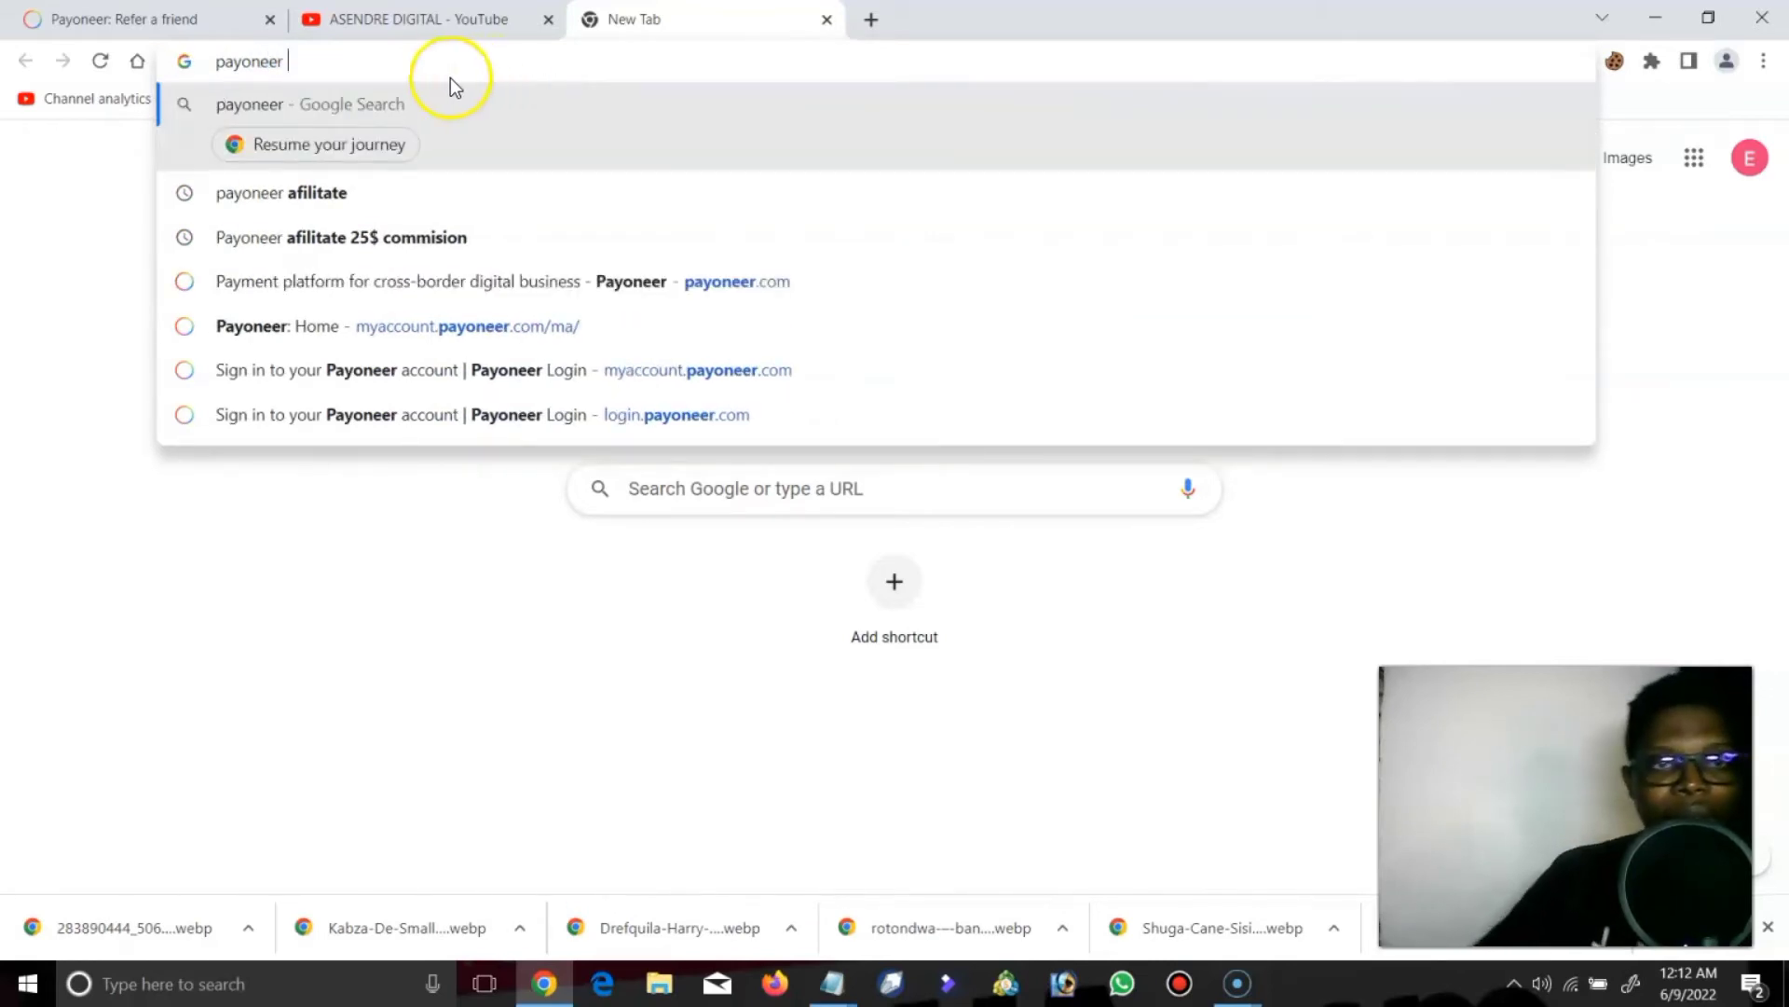
pyautogui.click(384, 237)
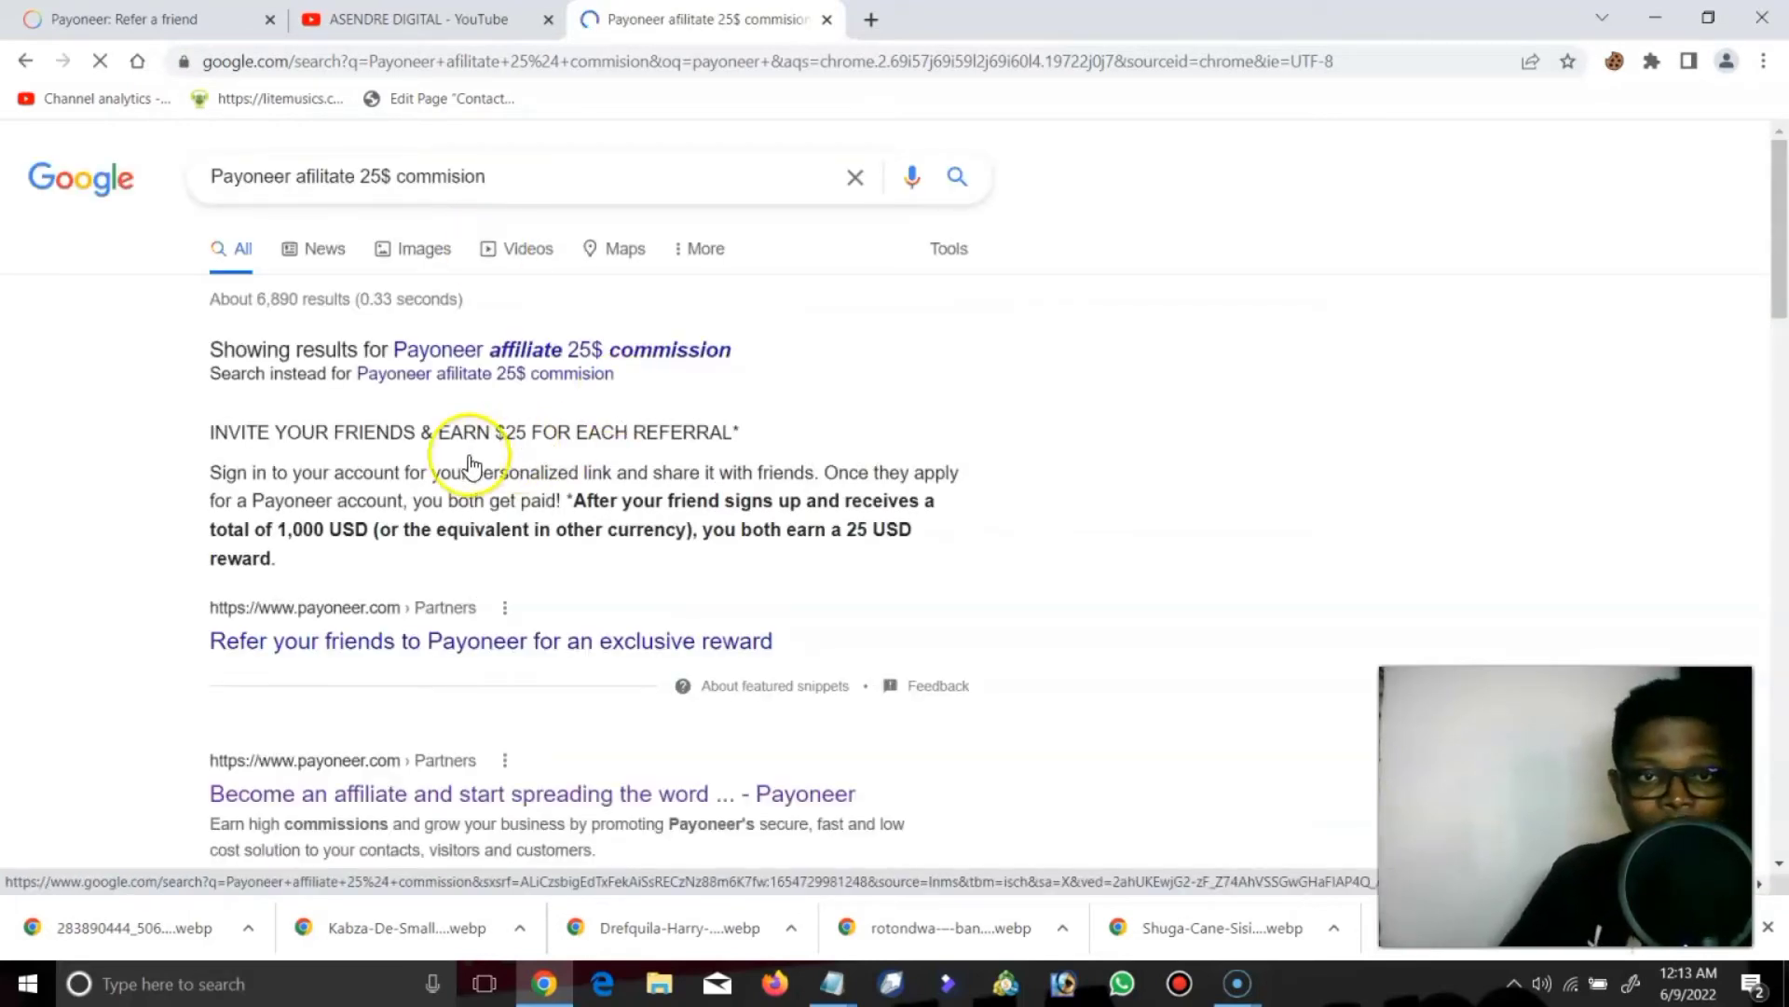
pyautogui.scroll(-1, 401, 429)
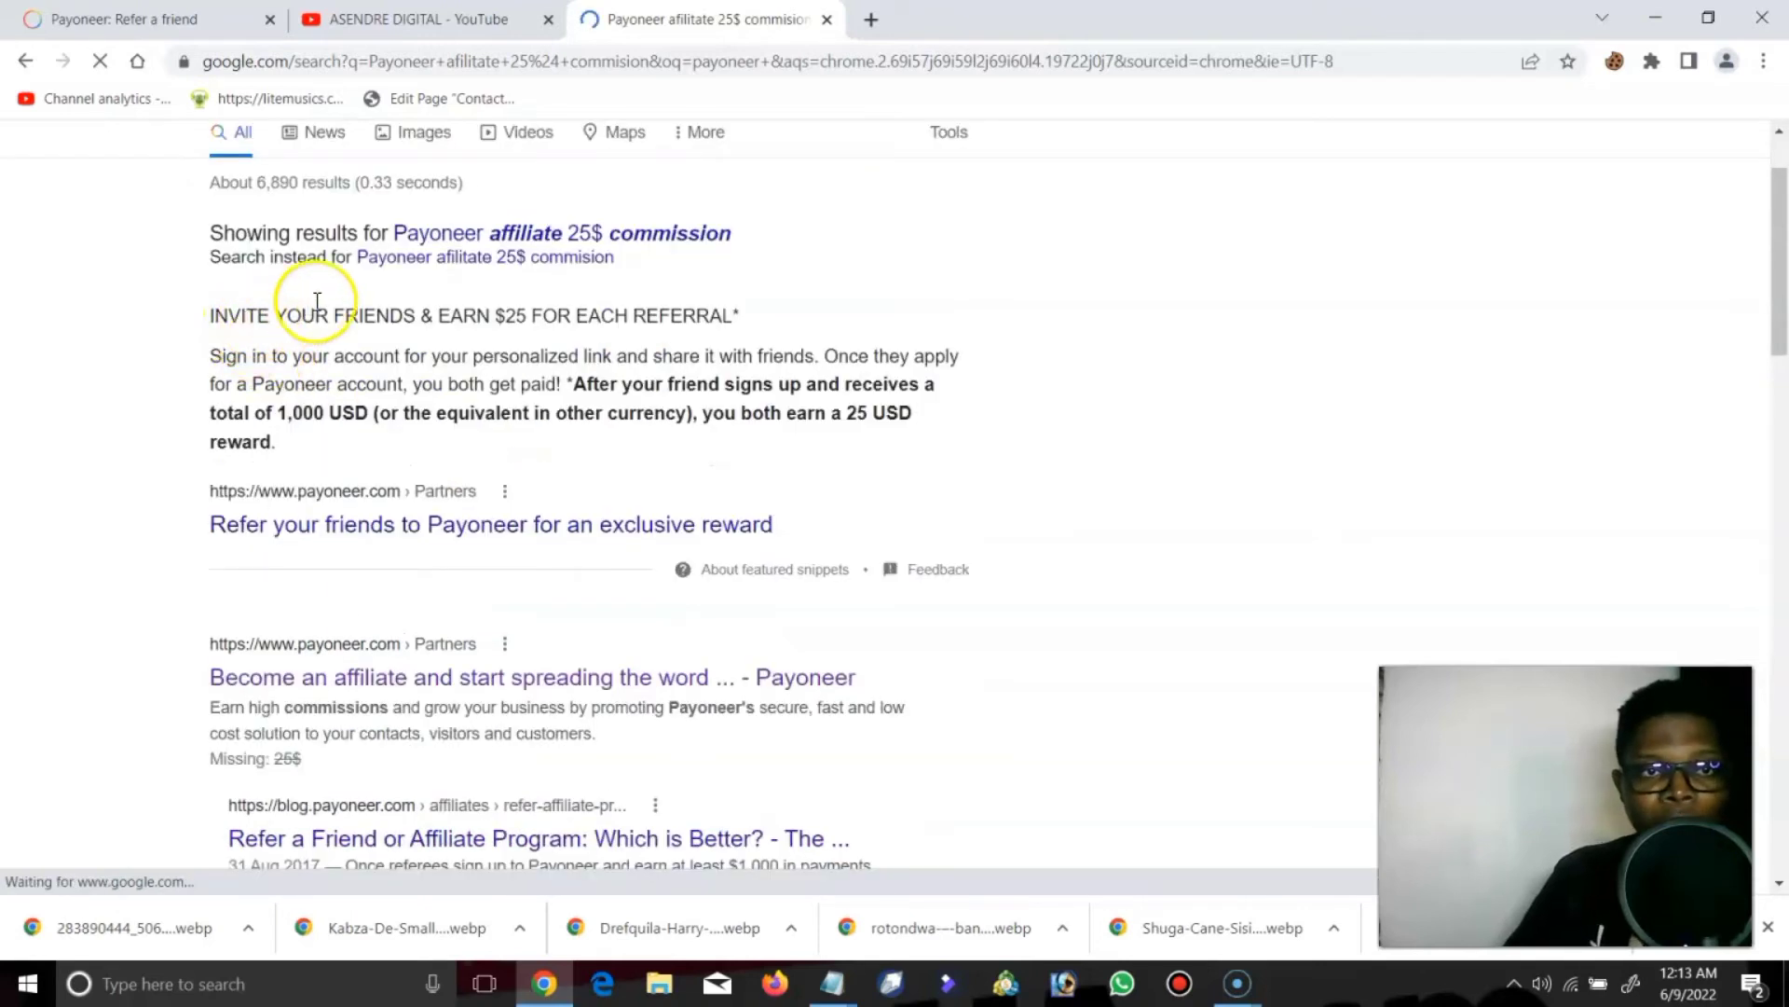